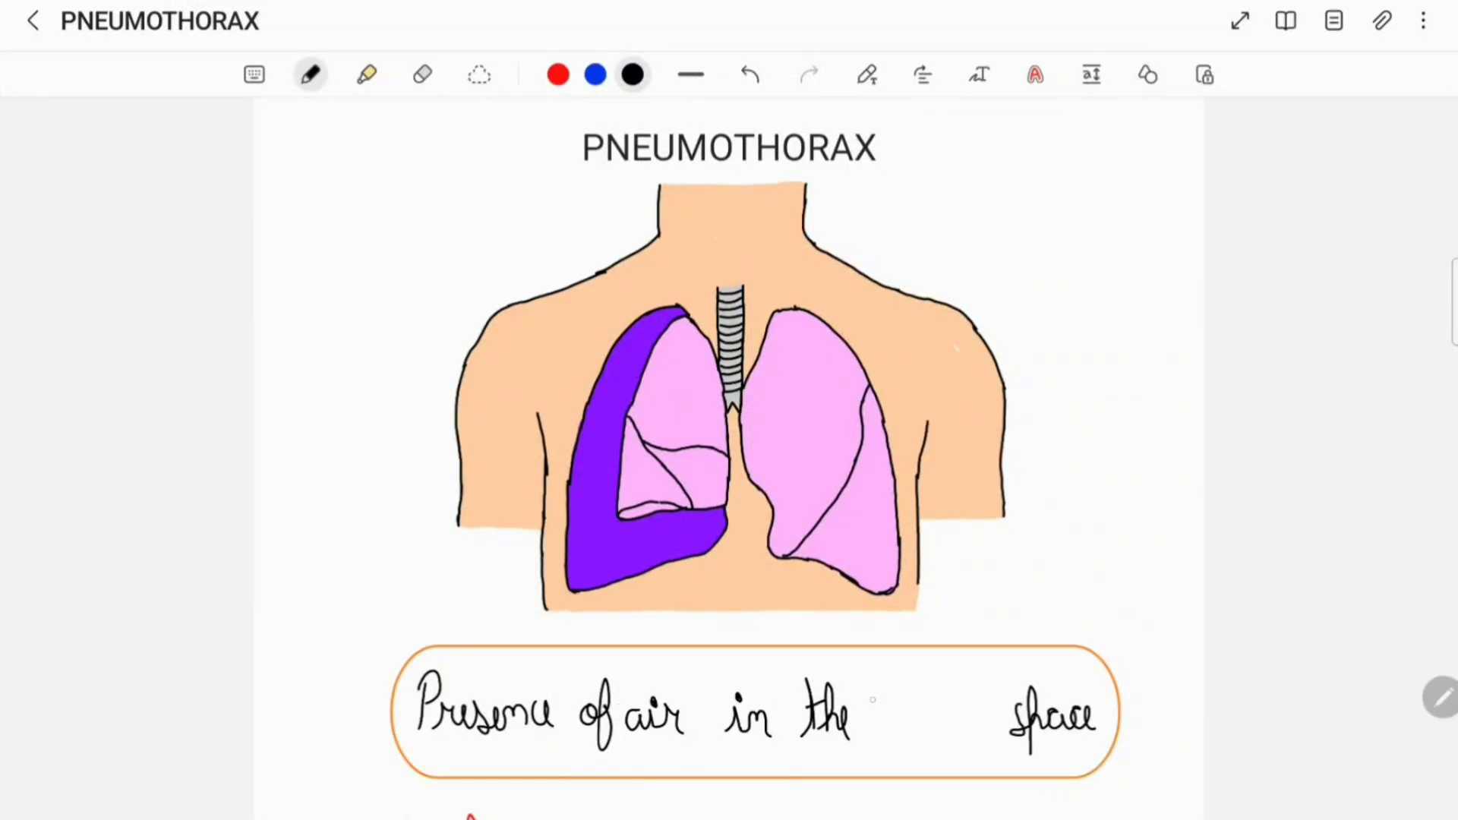
Step: Handwrite 'pleural' in black between 'the' and 'space' in the orange definition box
mouse_move(862, 681)
mouse_down()
mouse_move(857, 743)
mouse_move(863, 725)
mouse_move(959, 704)
mouse_move(980, 722)
mouse_up()
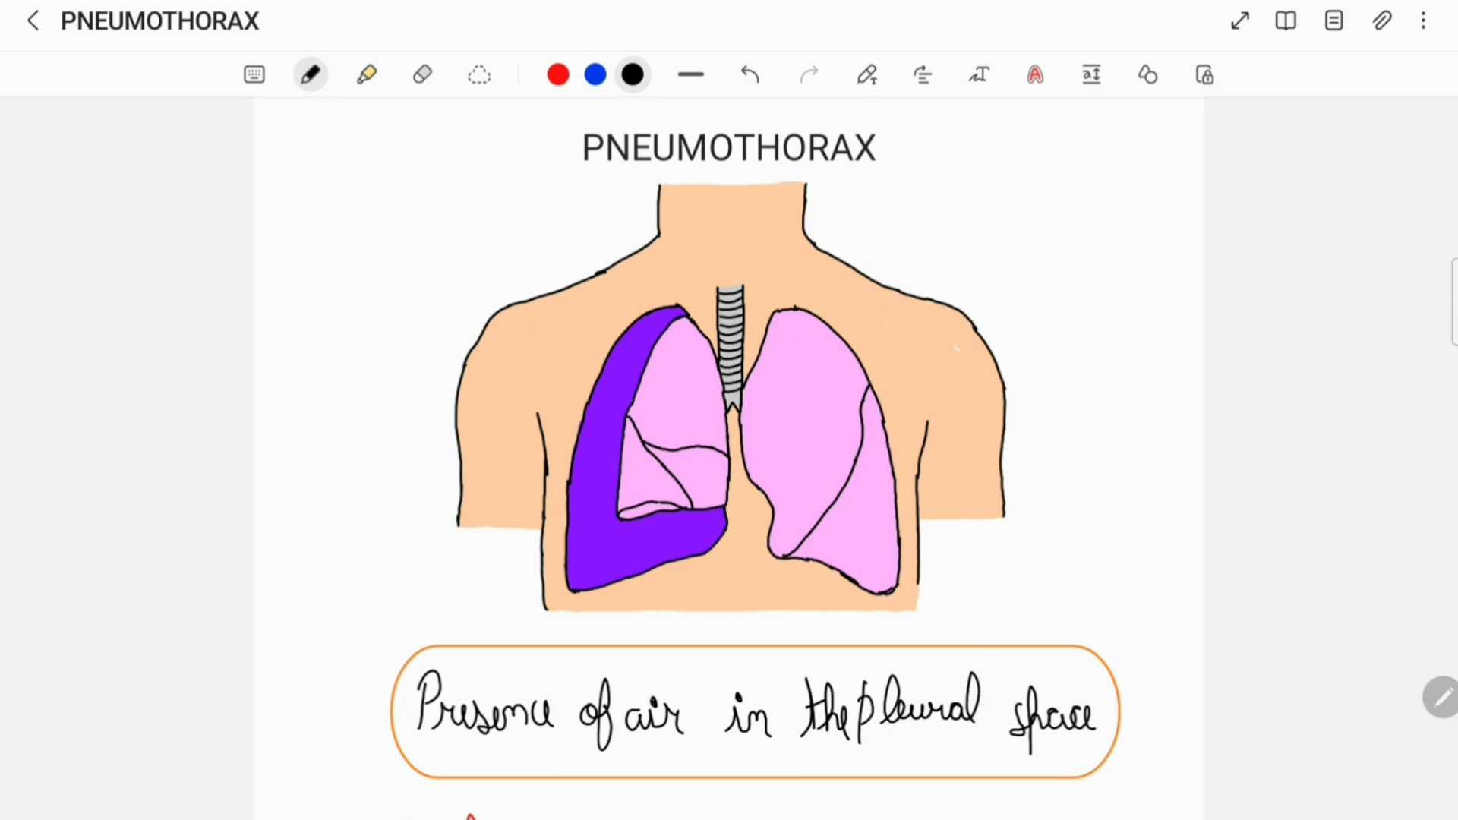
scroll(729, 456, down, 1)
scroll(729, 455, down, 5)
scroll(729, 456, down, 3)
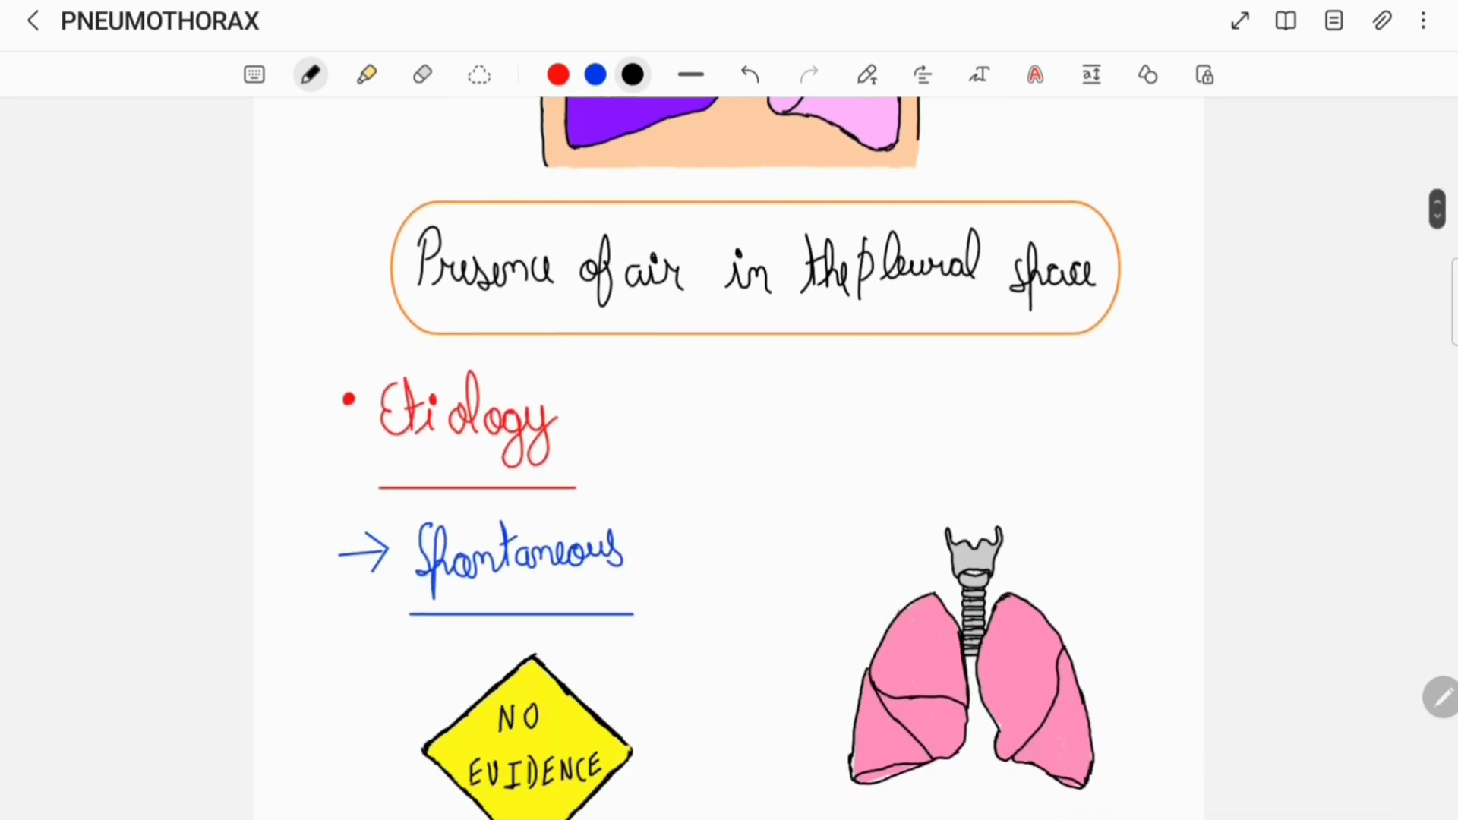
scroll(729, 456, down, 3)
scroll(729, 456, down, 2)
scroll(729, 455, down, 1)
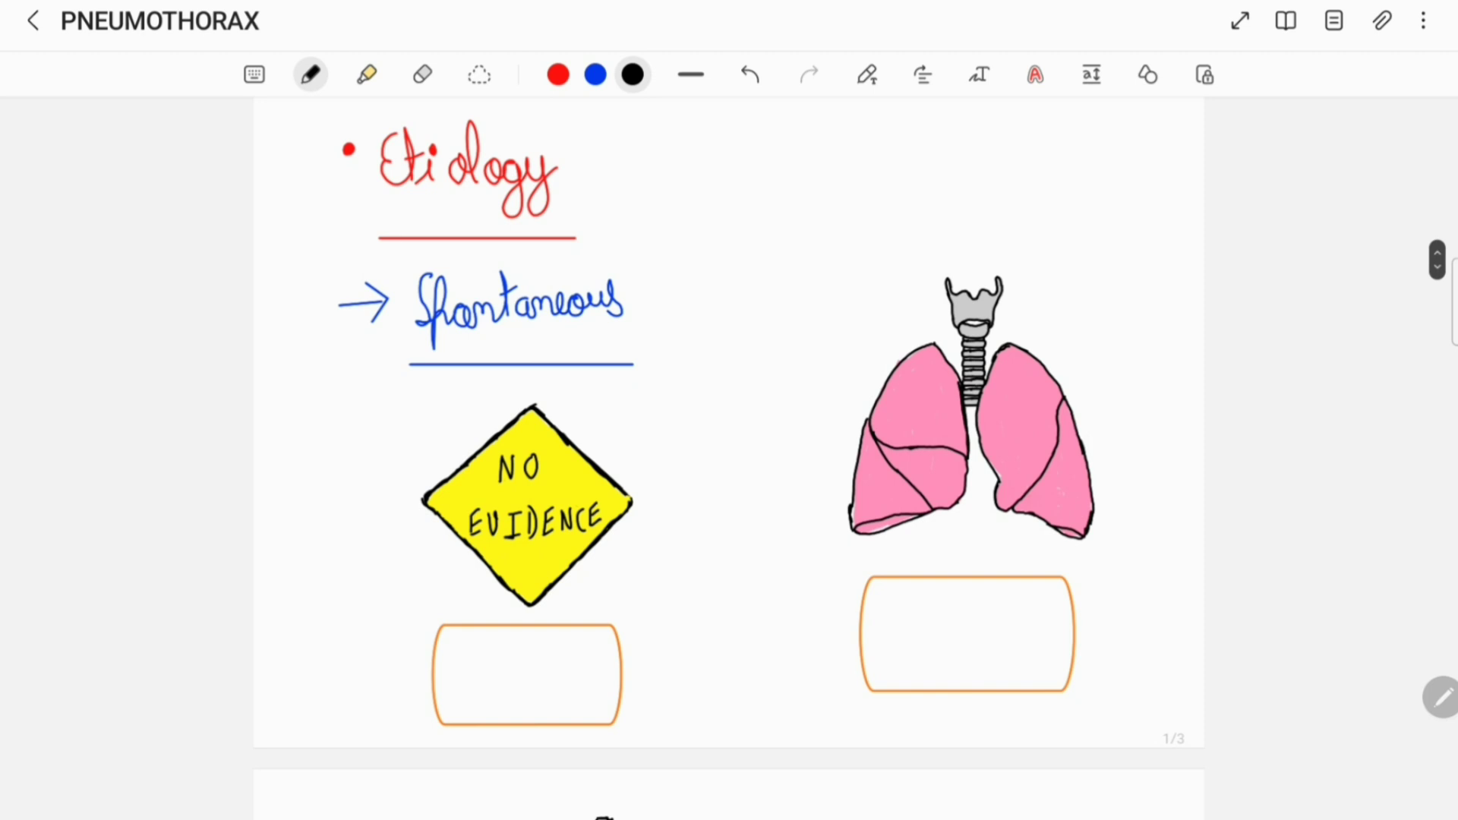
Step: Handwrite 'Primary' under the warning sign and 'Secondary' under the pink lungs
mouse_move(461, 645)
mouse_down()
mouse_move(460, 697)
mouse_move(460, 670)
mouse_move(497, 695)
mouse_up()
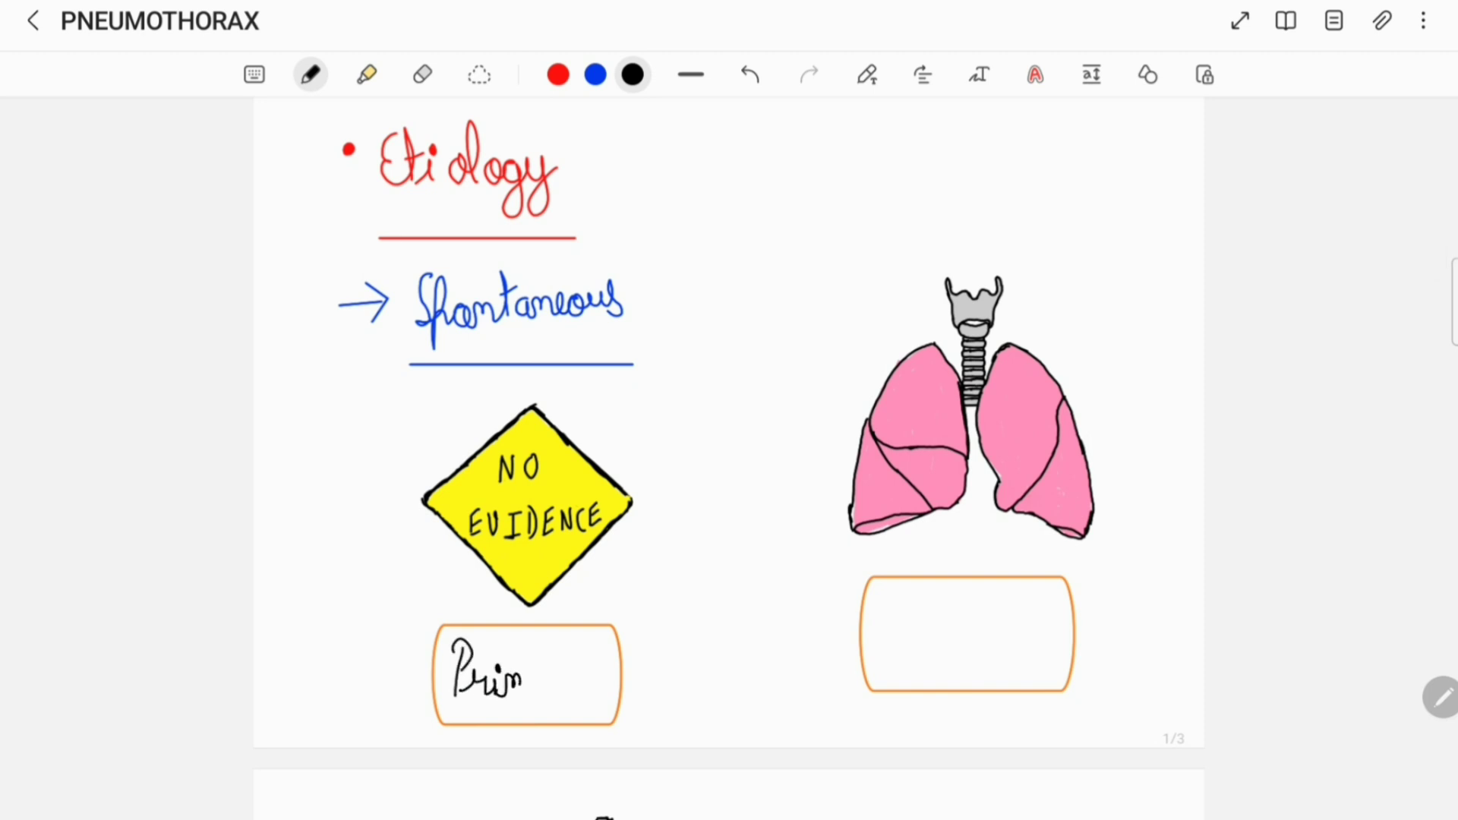
mouse_move(574, 671)
mouse_down()
mouse_move(586, 705)
mouse_move(571, 708)
mouse_up()
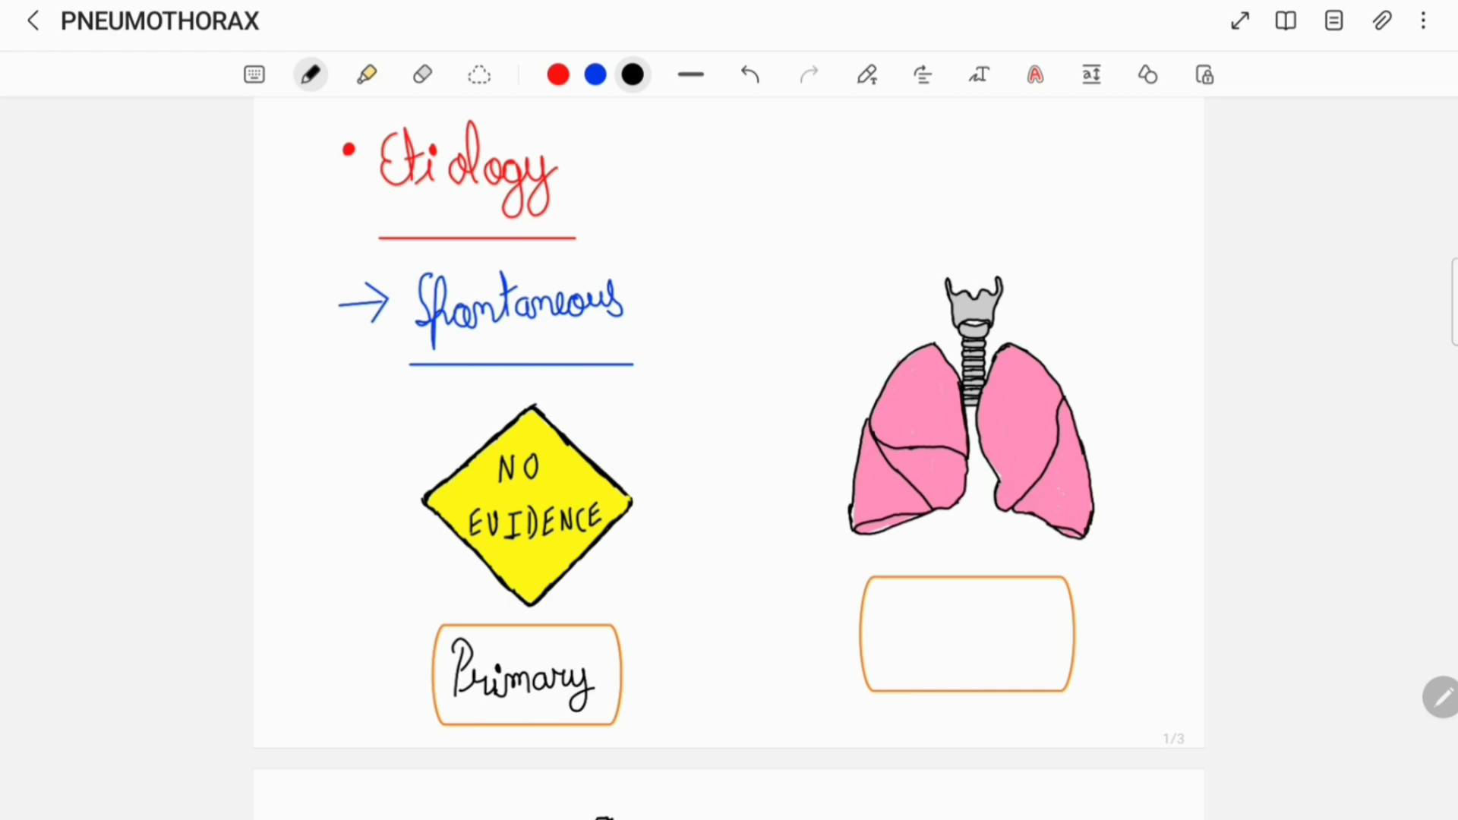
mouse_move(900, 609)
mouse_down()
mouse_move(891, 658)
mouse_move(996, 651)
mouse_move(1037, 672)
mouse_up()
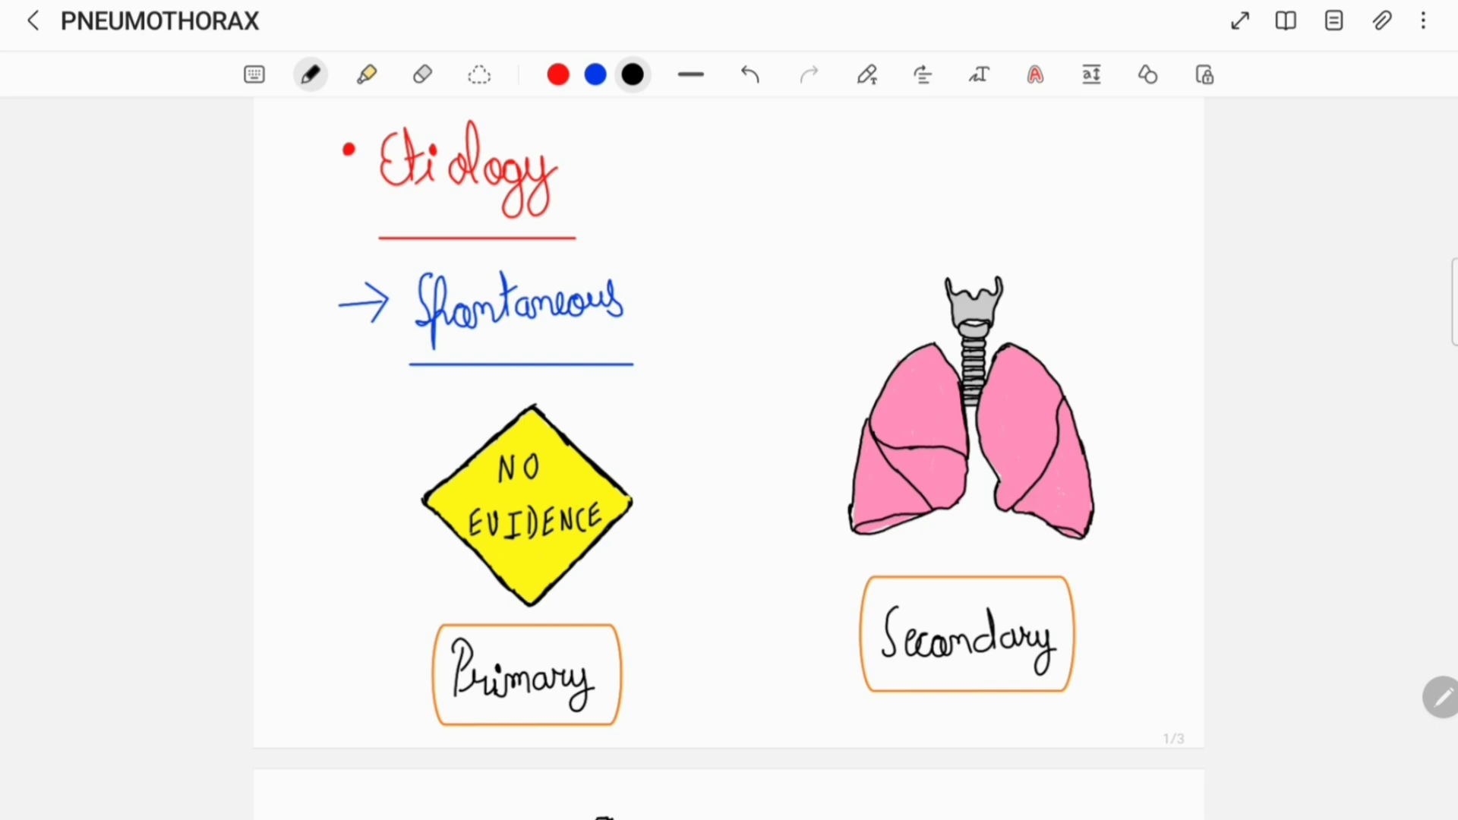
Step: Write 'Trauma' in blue ink after the arrow, then switch the pen back to black
click(595, 75)
scroll(729, 455, down, 5)
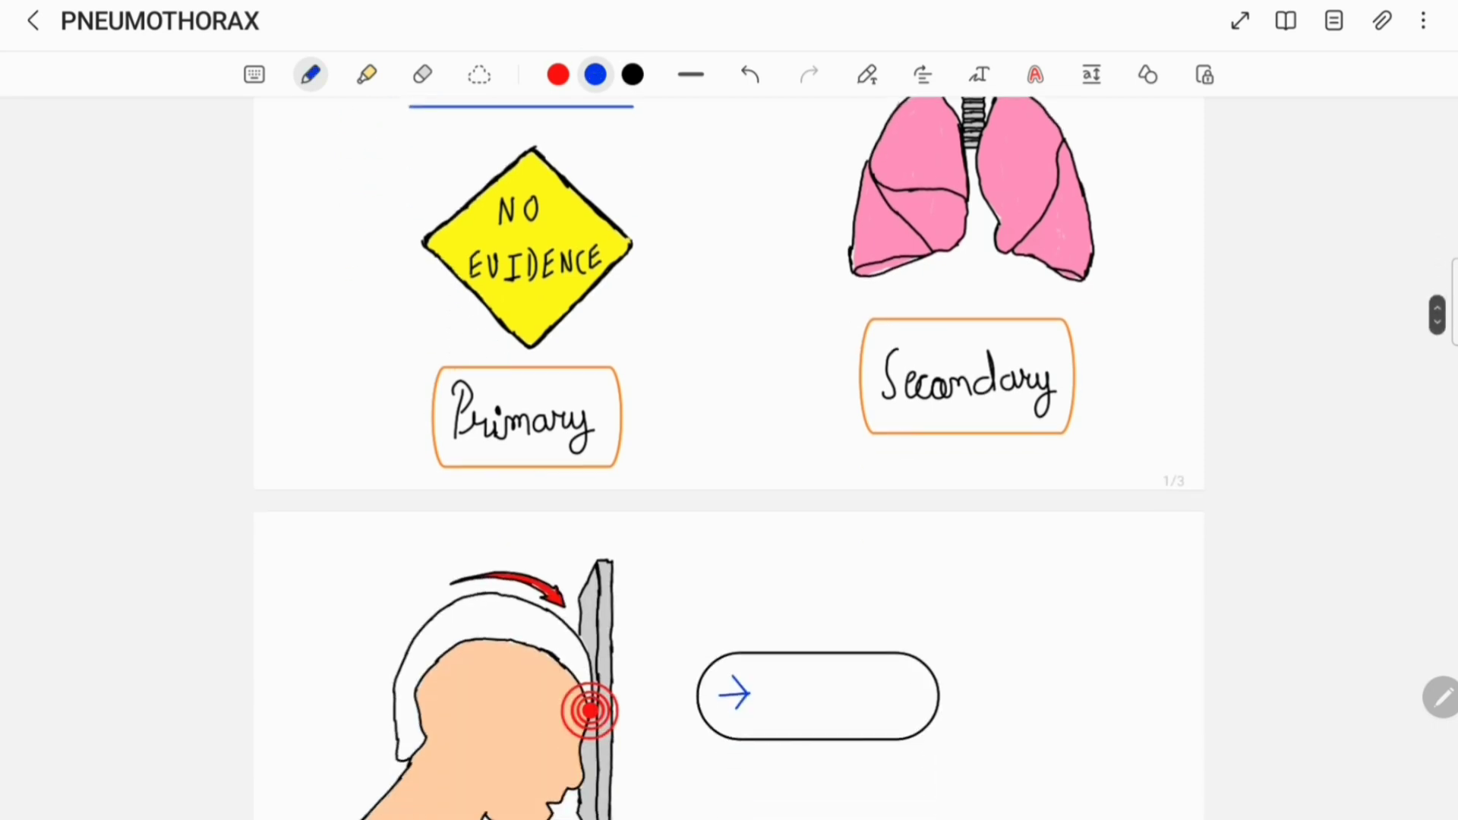
scroll(729, 455, down, 2)
scroll(729, 456, down, 4)
scroll(729, 456, down, 2)
drag(753, 317, 782, 304)
mouse_move(767, 316)
mouse_down()
mouse_move(775, 341)
mouse_move(826, 343)
mouse_up()
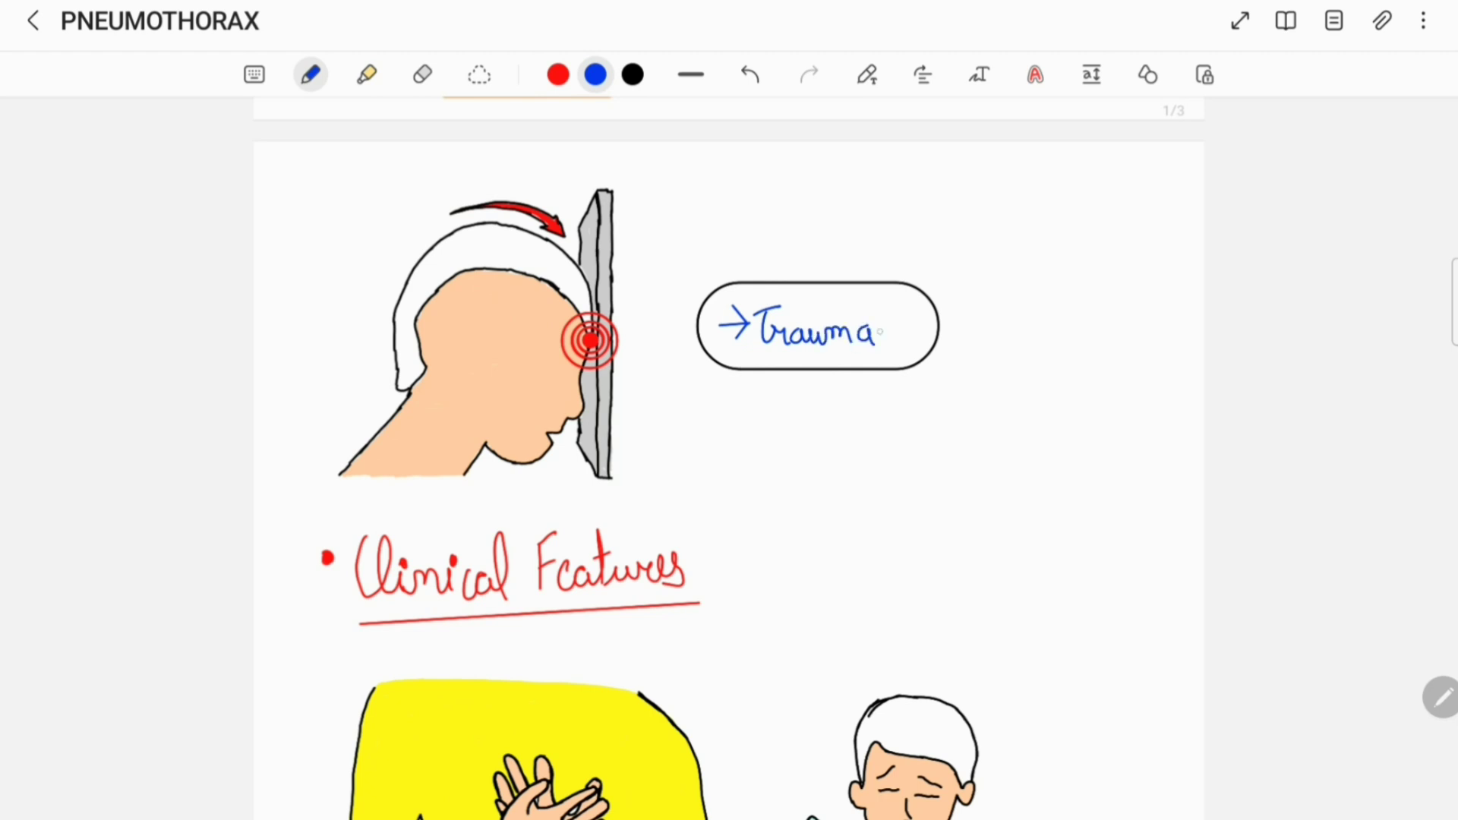
click(632, 75)
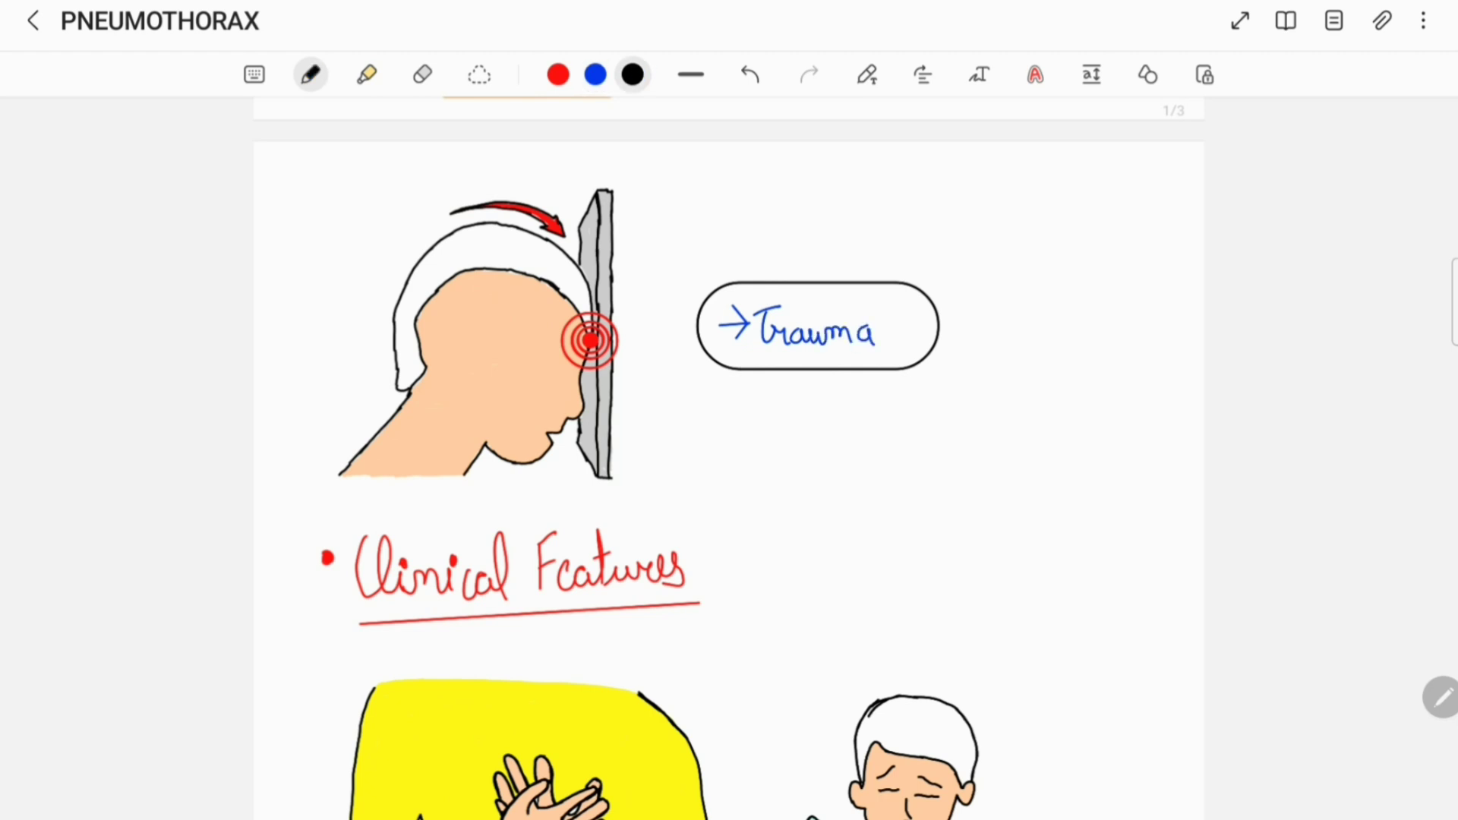
scroll(730, 457, down, 1)
scroll(729, 456, down, 1)
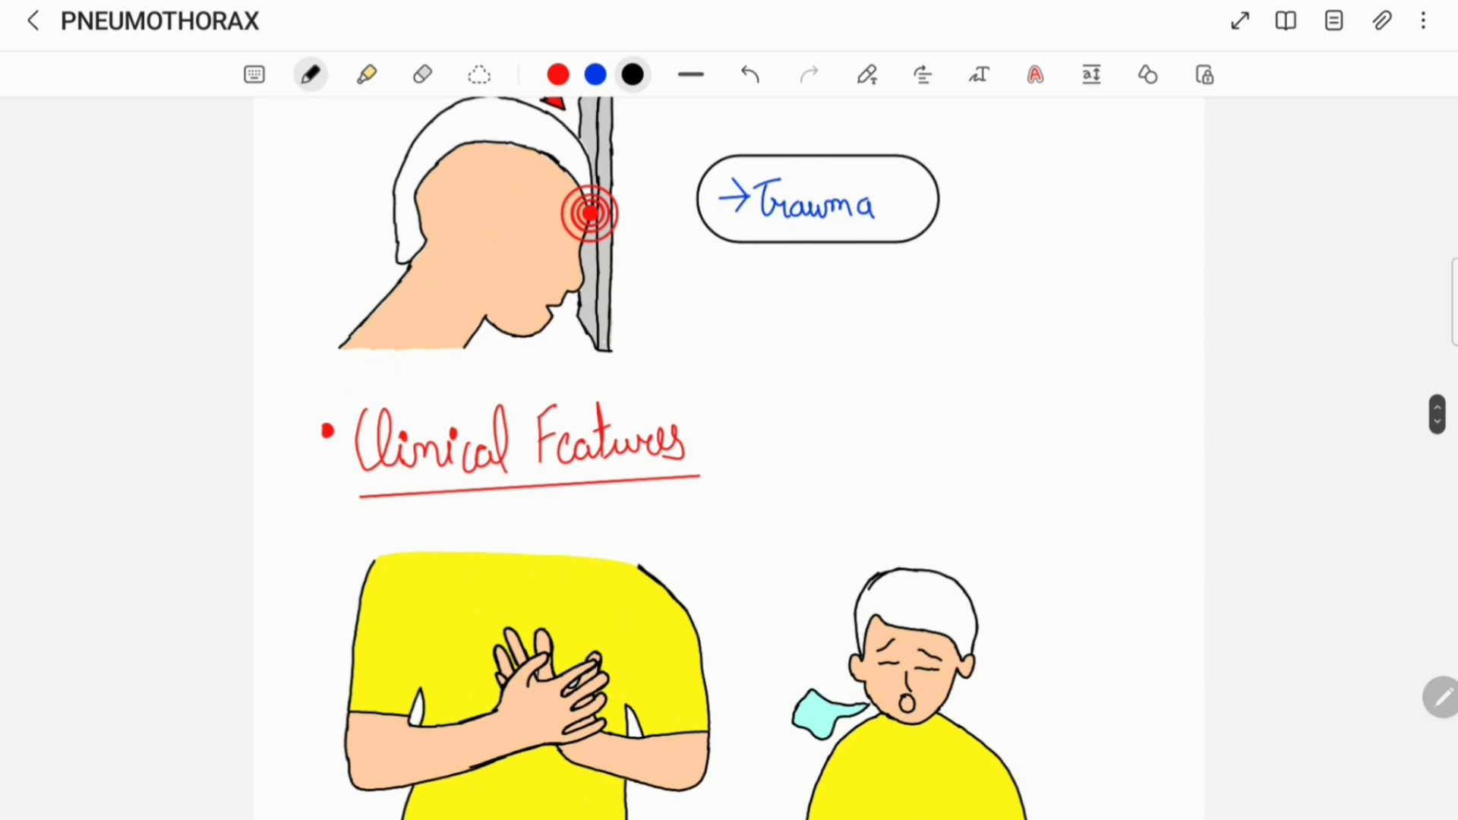
scroll(729, 456, down, 2)
scroll(729, 456, down, 1)
scroll(730, 456, down, 2)
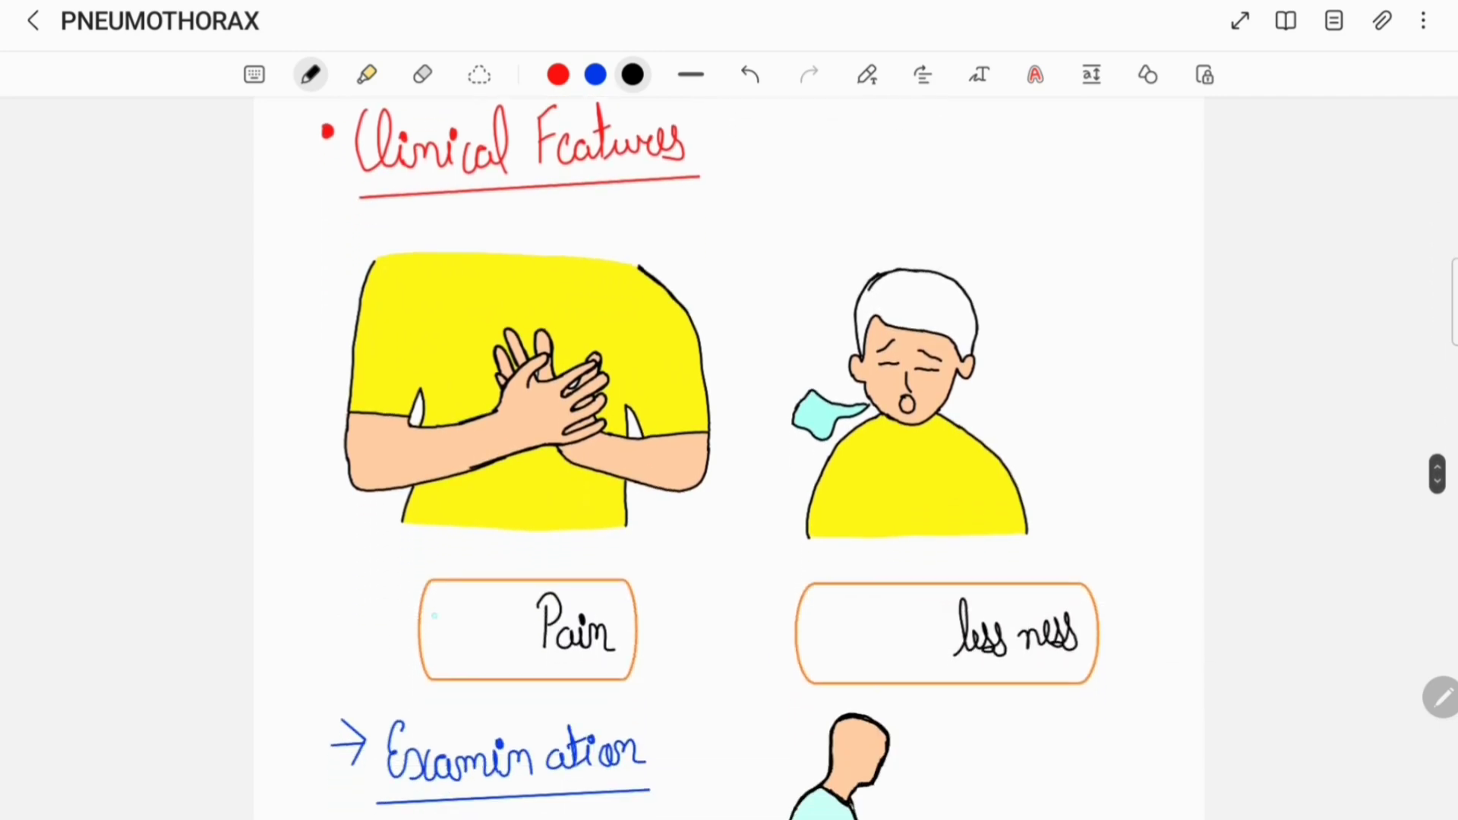
Step: Write 'Chest' before 'Pain' and 'Breath' before 'less ness' in the two orange labels
mouse_move(452, 608)
mouse_down()
mouse_move(449, 654)
mouse_move(492, 656)
mouse_up()
drag(513, 609, 508, 650)
drag(499, 626, 525, 624)
mouse_move(822, 613)
mouse_down()
mouse_move(821, 656)
mouse_move(837, 625)
mouse_move(899, 654)
mouse_up()
mouse_move(891, 629)
mouse_down()
mouse_move(918, 624)
mouse_move(918, 649)
mouse_up()
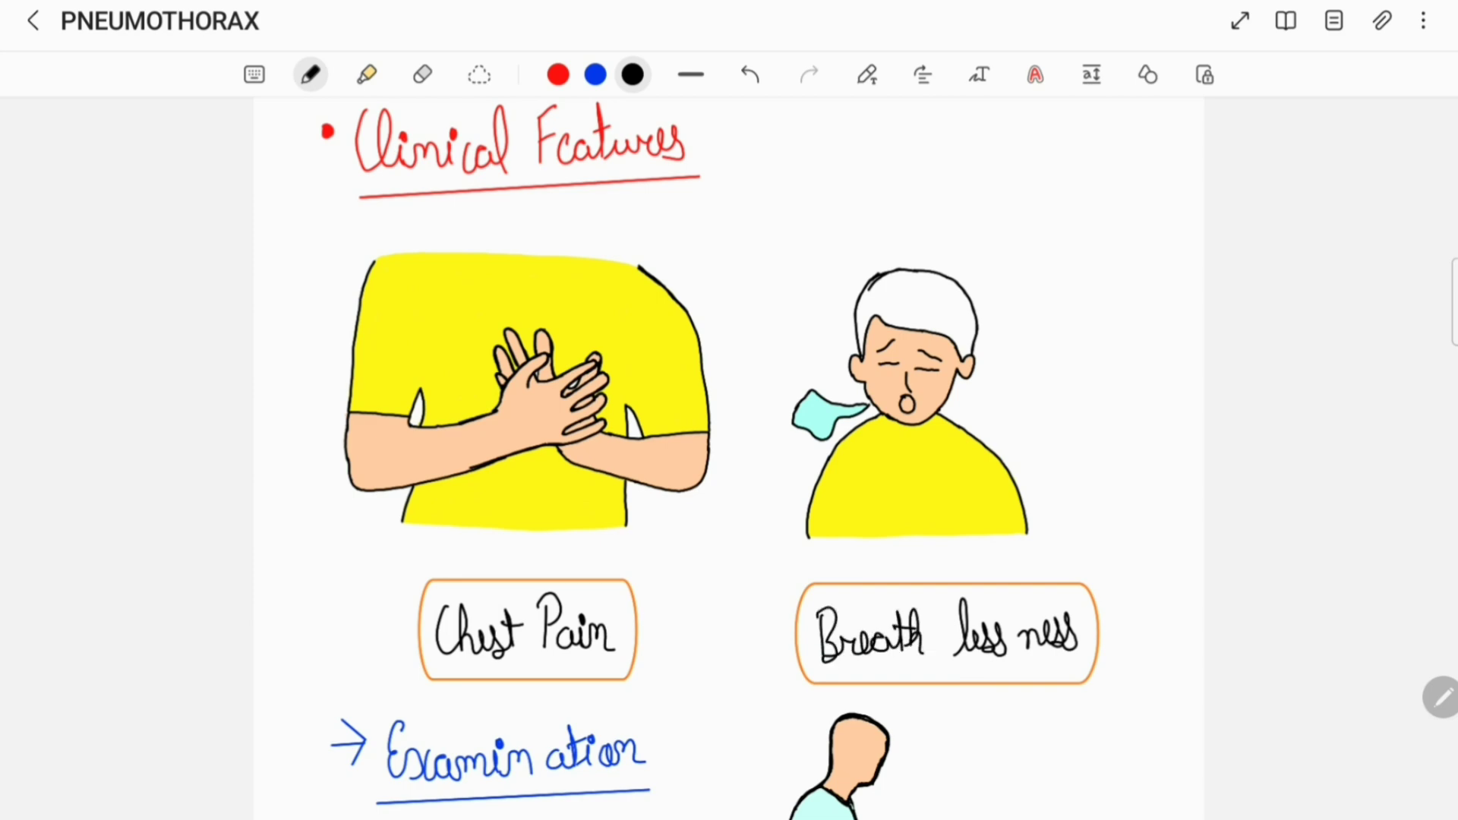
scroll(729, 456, down, 1)
scroll(729, 455, down, 3)
scroll(729, 456, down, 2)
scroll(729, 456, down, 1)
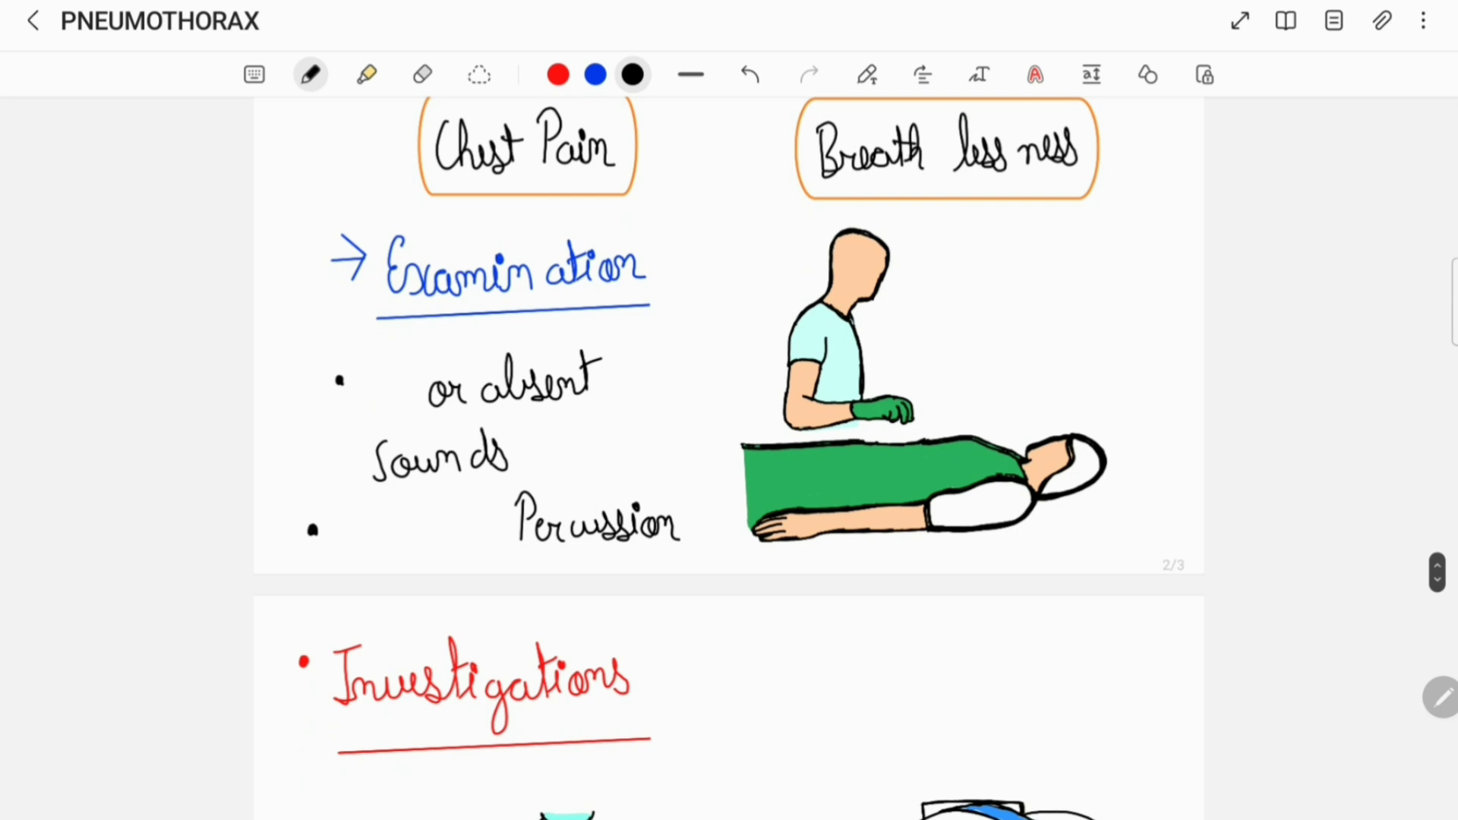
Step: Complete the first Examination bullet as '↓↓ or absent breath sounds'
drag(374, 369, 374, 403)
mouse_move(366, 388)
mouse_down()
mouse_move(395, 403)
mouse_move(407, 388)
mouse_up()
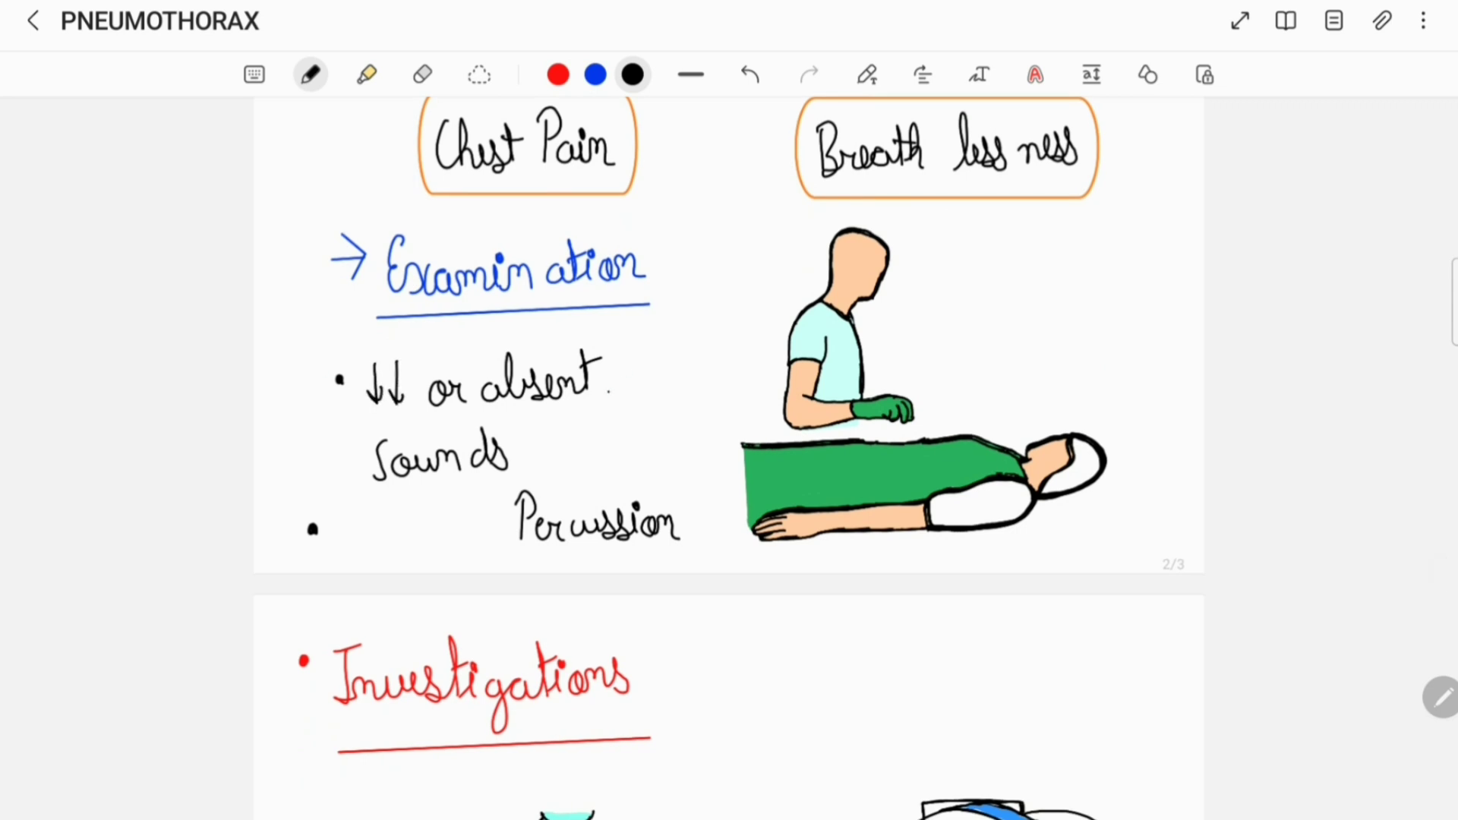
mouse_move(627, 355)
mouse_down()
mouse_move(625, 390)
mouse_move(672, 392)
mouse_up()
mouse_move(668, 388)
mouse_down()
mouse_move(690, 366)
mouse_move(699, 380)
mouse_up()
mouse_move(692, 361)
mouse_down()
mouse_move(715, 355)
mouse_move(720, 379)
mouse_up()
Step: Write 'Resonant' before 'Percussion' on the second Examination bullet
mouse_move(362, 498)
mouse_down()
mouse_move(361, 554)
mouse_move(365, 527)
mouse_move(392, 548)
mouse_up()
mouse_move(385, 534)
mouse_down()
mouse_move(403, 543)
mouse_move(424, 528)
mouse_move(458, 545)
mouse_move(488, 527)
mouse_up()
drag(493, 497, 479, 544)
drag(484, 517, 506, 515)
scroll(729, 455, down, 1)
scroll(730, 456, down, 3)
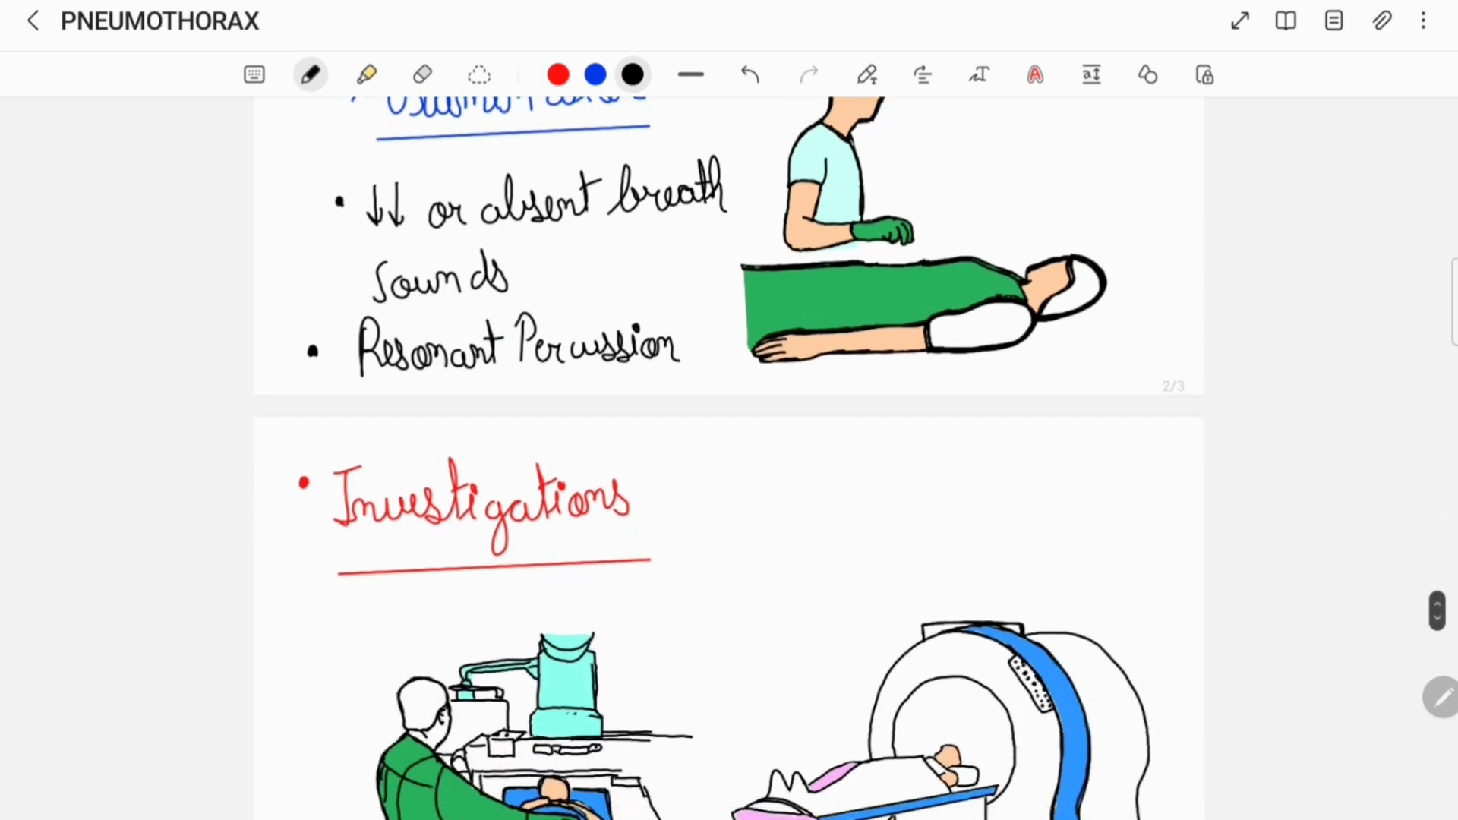
scroll(729, 456, down, 3)
scroll(730, 457, down, 1)
scroll(729, 455, down, 2)
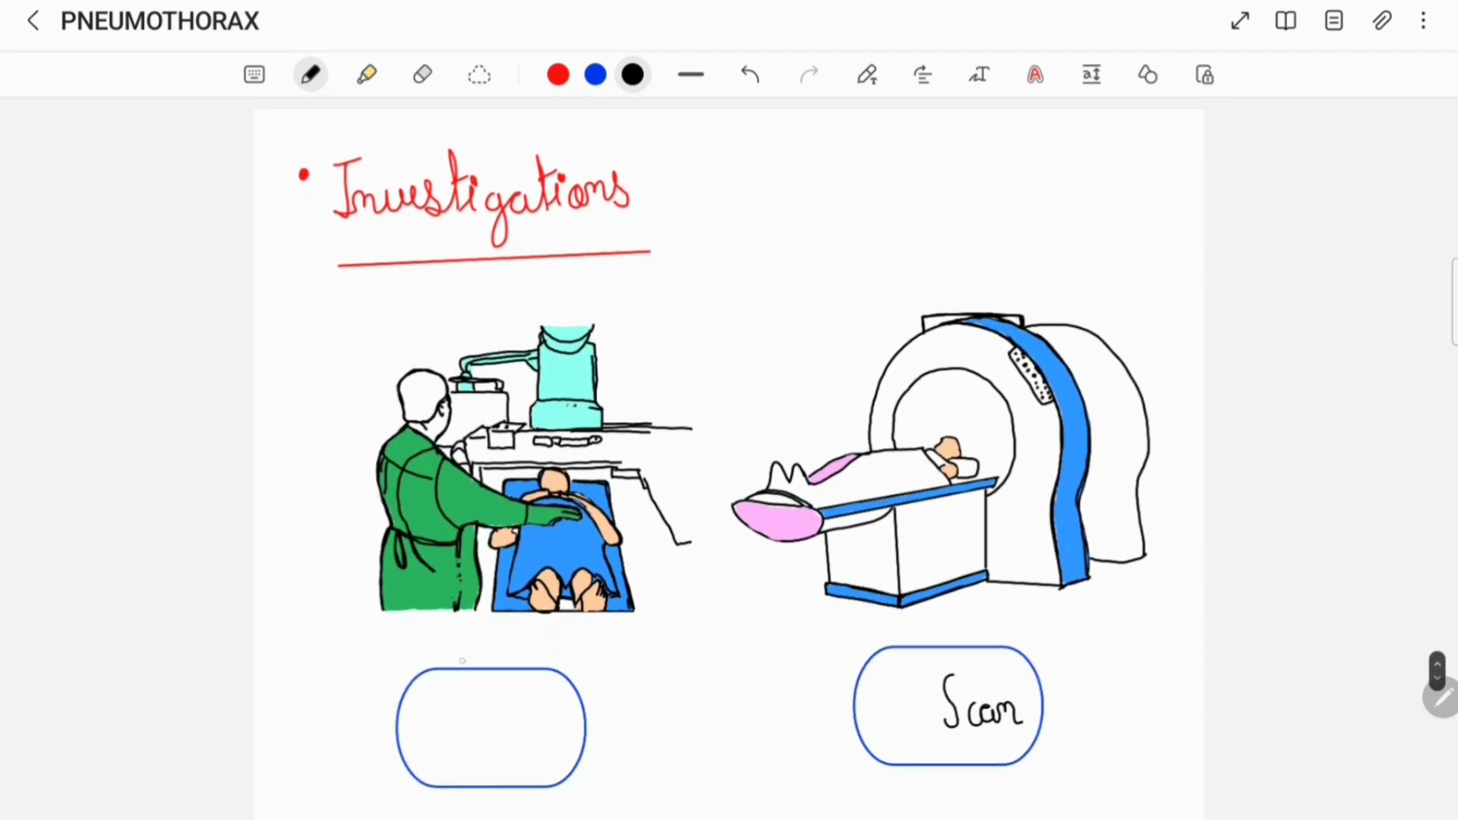
Step: Write 'XRay' in the left blue box and 'CT' before 'Scan' in the right box
drag(435, 707, 458, 750)
mouse_move(453, 706)
mouse_down()
mouse_move(428, 752)
mouse_move(486, 752)
mouse_move(492, 732)
mouse_move(511, 745)
mouse_up()
mouse_move(515, 726)
mouse_down()
mouse_move(524, 744)
mouse_move(509, 766)
mouse_up()
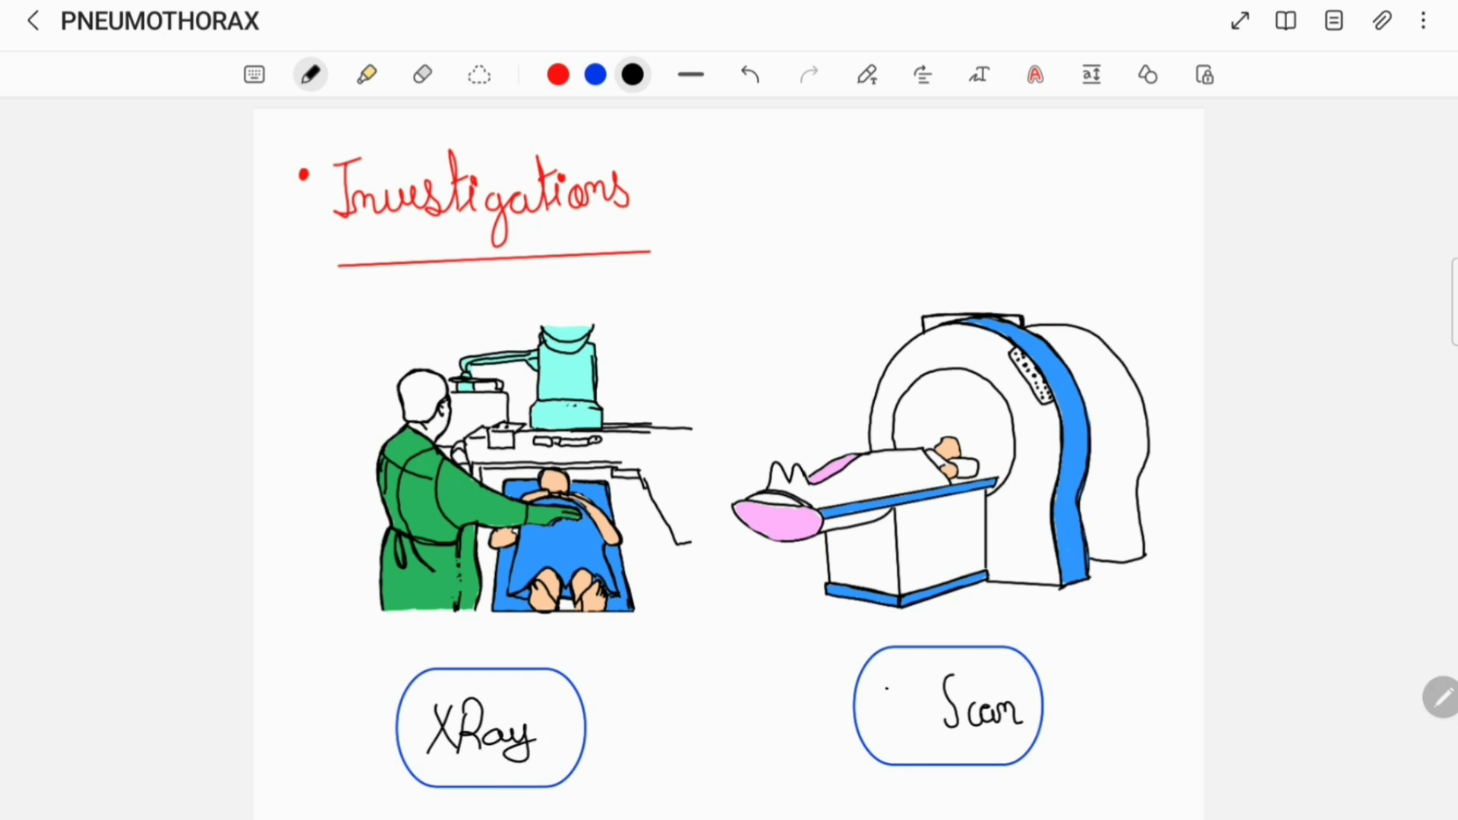
drag(888, 689, 891, 726)
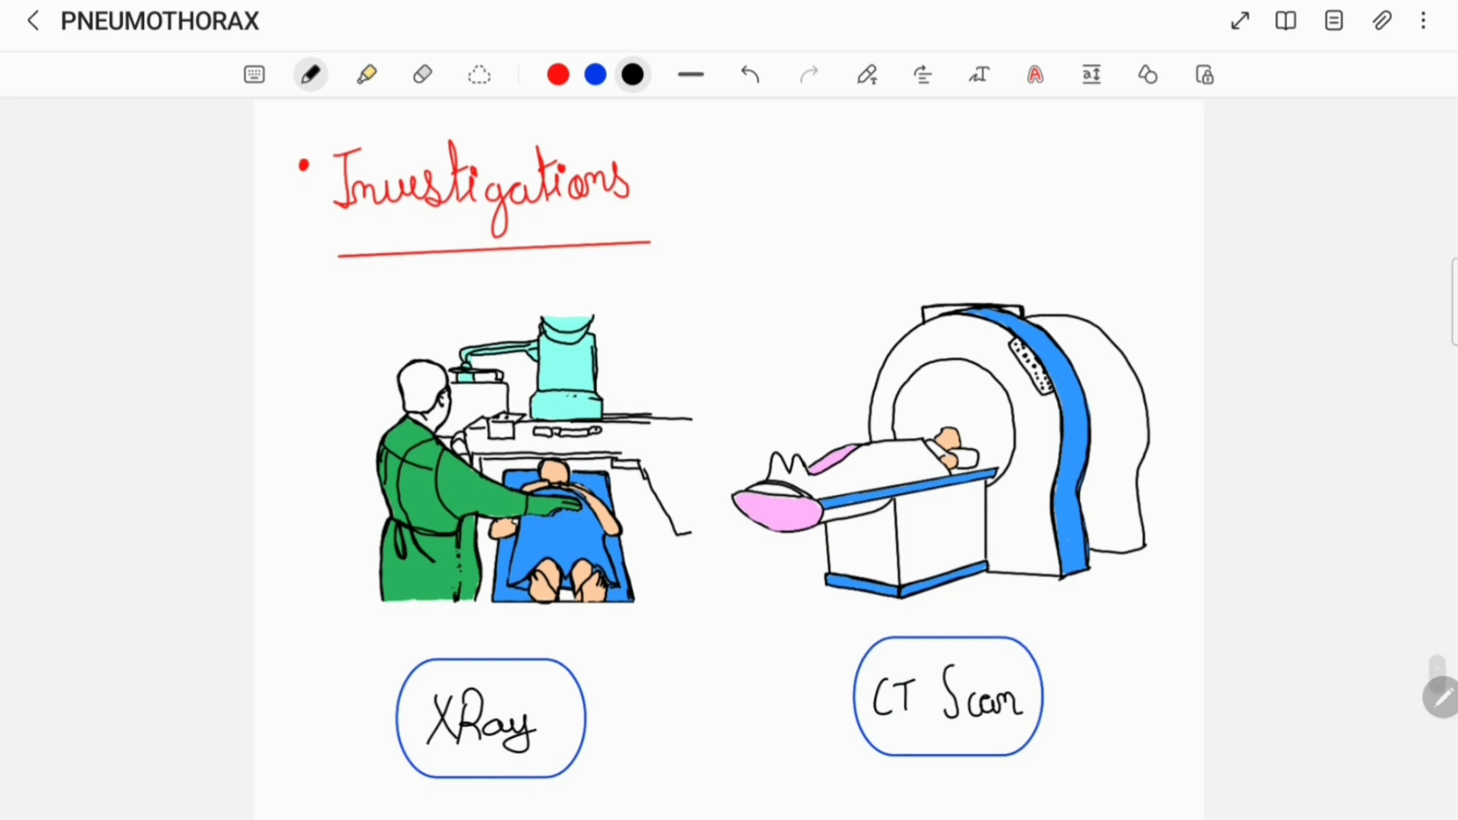
scroll(730, 456, down, 2)
scroll(730, 456, down, 2)
scroll(730, 455, down, 1)
scroll(730, 456, down, 3)
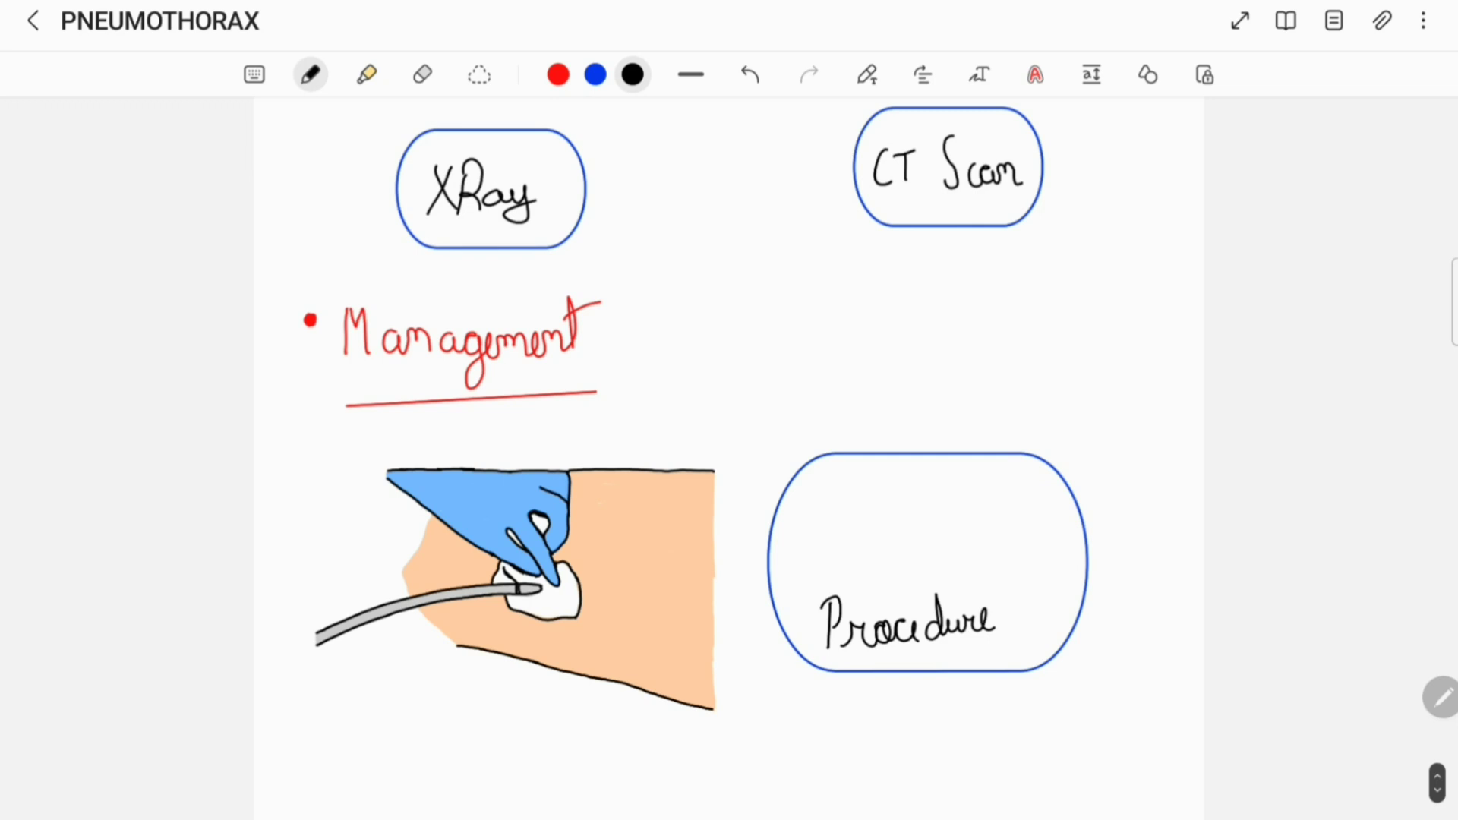
scroll(729, 457, down, 1)
scroll(730, 456, down, 1)
scroll(814, 447, up, 1)
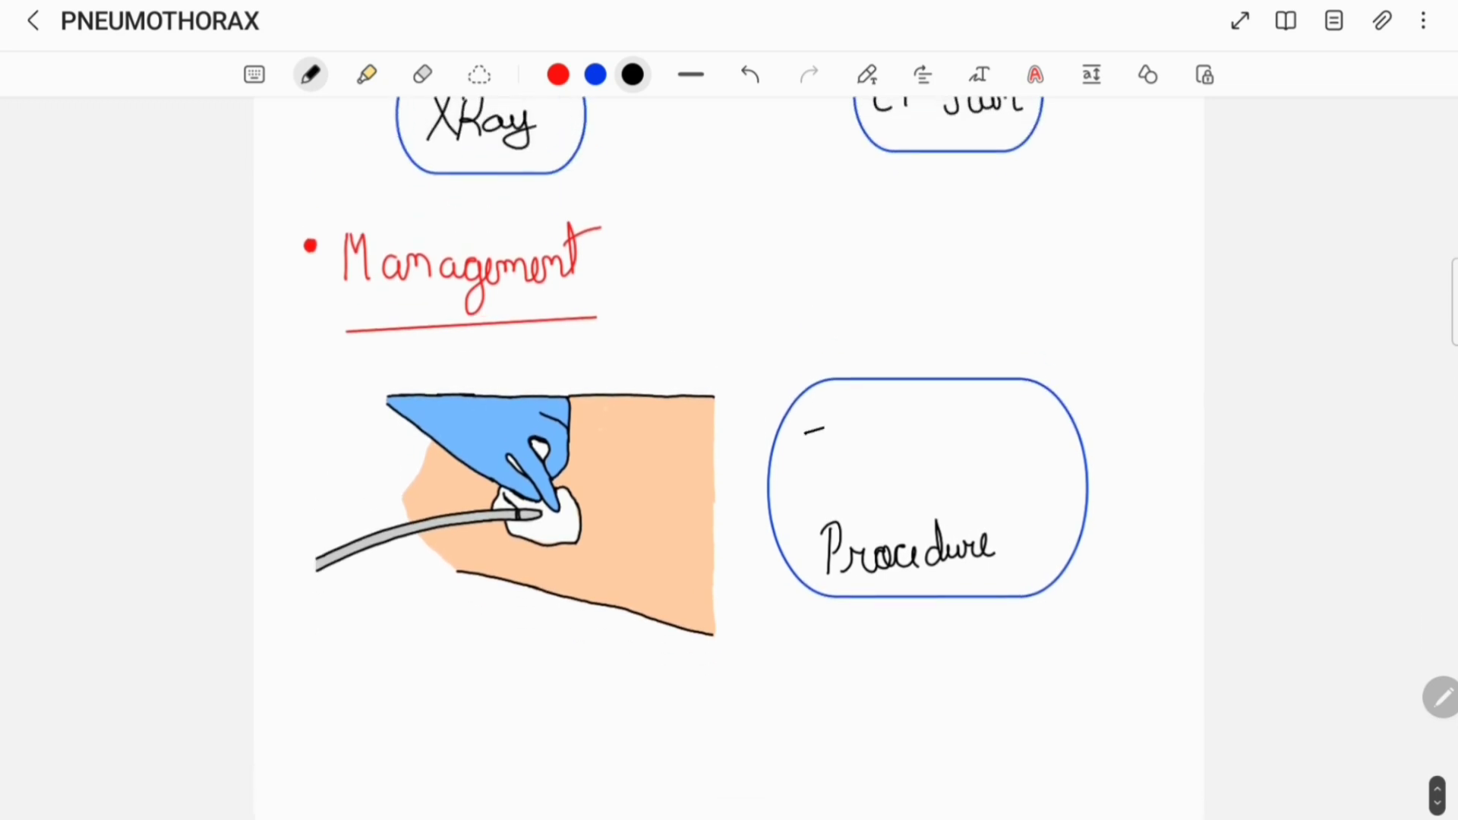
Step: Handwrite 'Interventional' above 'Procedure' in the blue box beside the chest-drain drawing
mouse_move(820, 425)
mouse_down()
mouse_move(807, 480)
mouse_move(868, 471)
mouse_up()
mouse_move(864, 422)
mouse_down()
mouse_move(866, 471)
mouse_move(884, 440)
mouse_move(905, 463)
mouse_move(982, 474)
mouse_up()
drag(978, 450, 1072, 467)
drag(1068, 470, 1078, 472)
scroll(730, 455, down, 2)
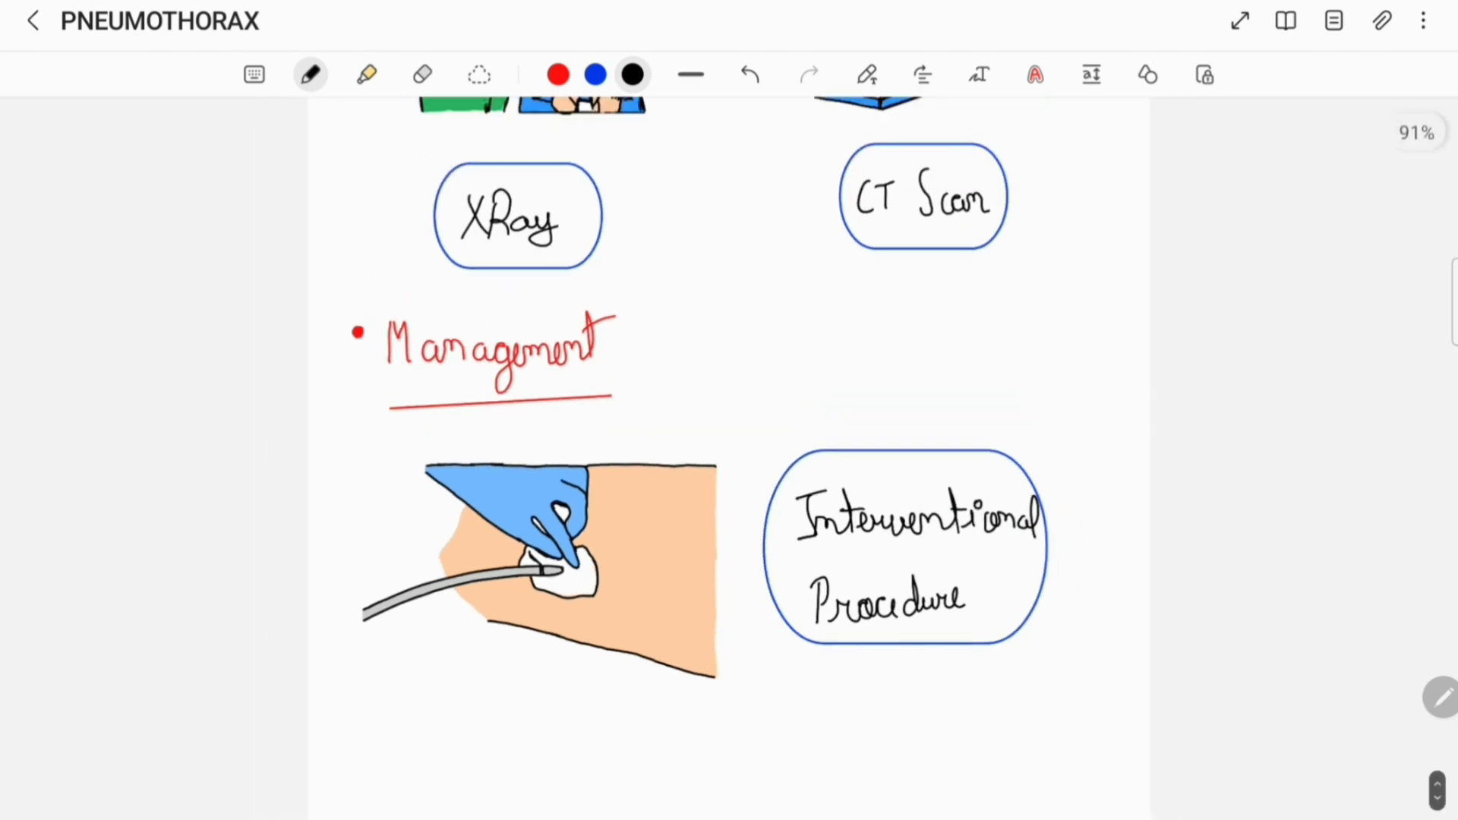
scroll(729, 455, up, 5)
scroll(729, 455, up, 5)
scroll(729, 456, up, 5)
scroll(729, 456, down, 2)
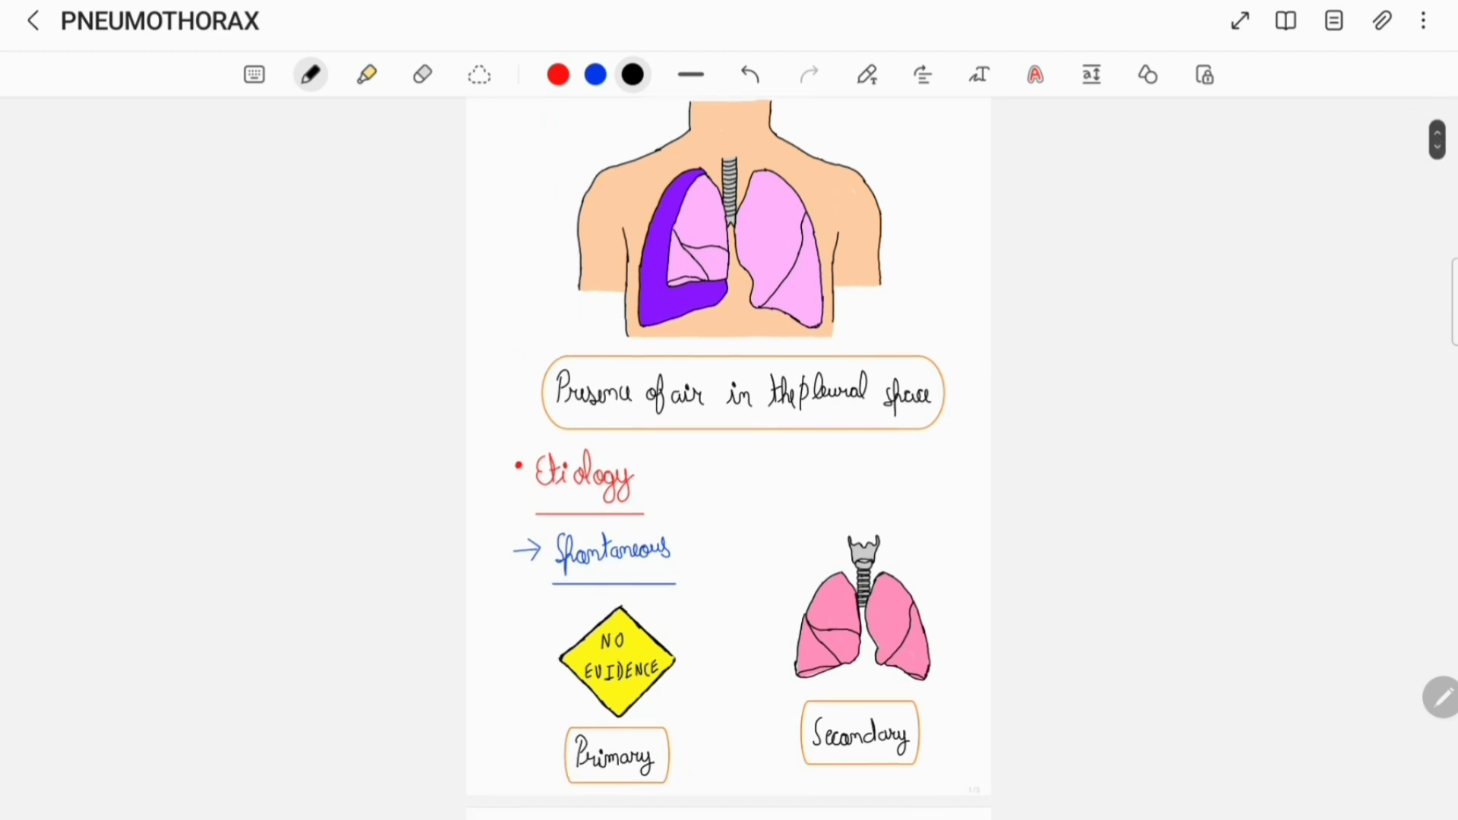
scroll(729, 456, down, 1)
scroll(729, 457, down, 1)
scroll(729, 457, down, 1)
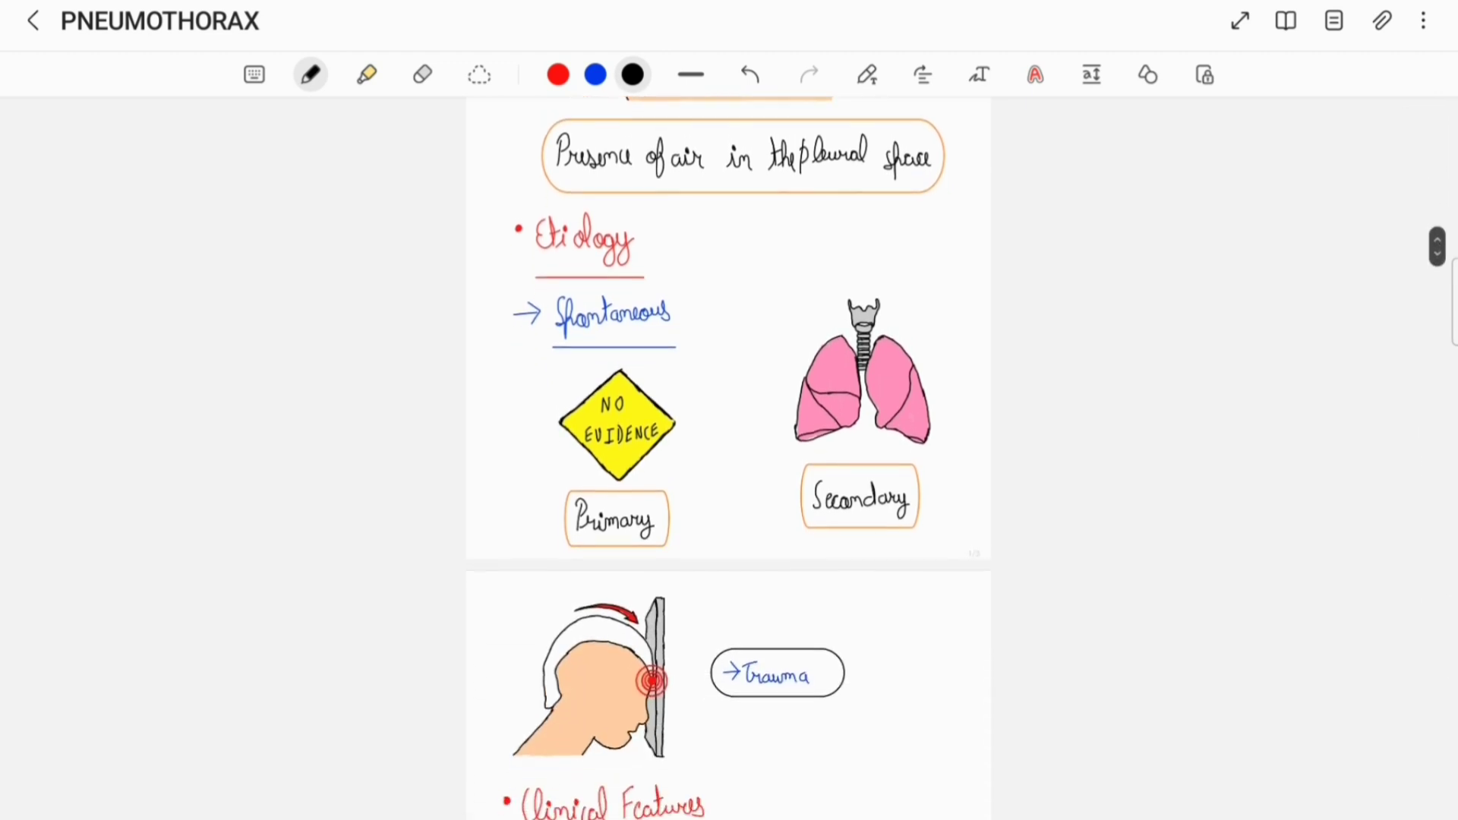
scroll(729, 456, down, 1)
scroll(729, 456, down, 1)
scroll(729, 457, down, 1)
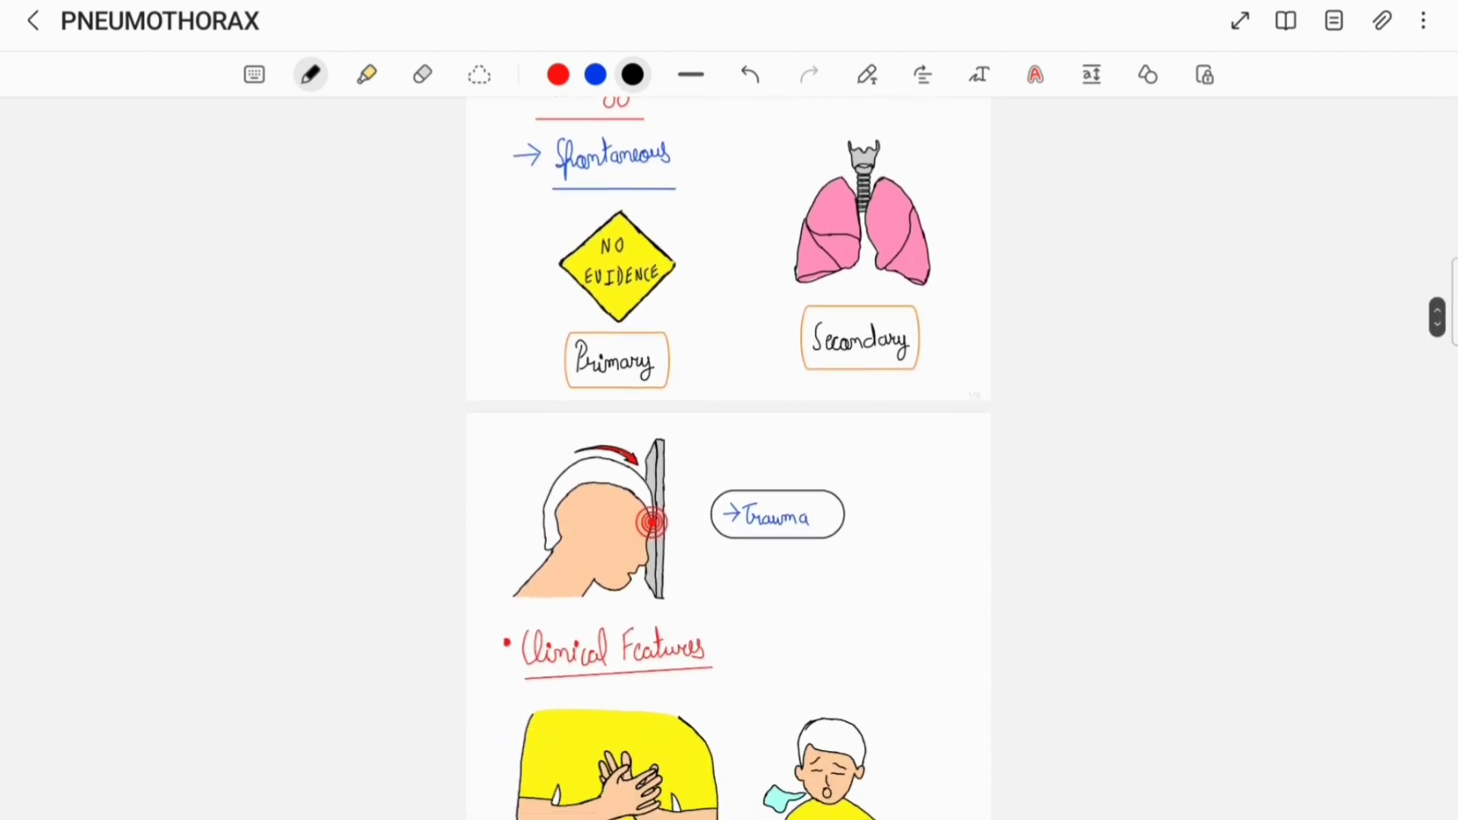
scroll(730, 456, down, 2)
scroll(729, 455, down, 1)
scroll(729, 456, down, 1)
scroll(730, 456, down, 1)
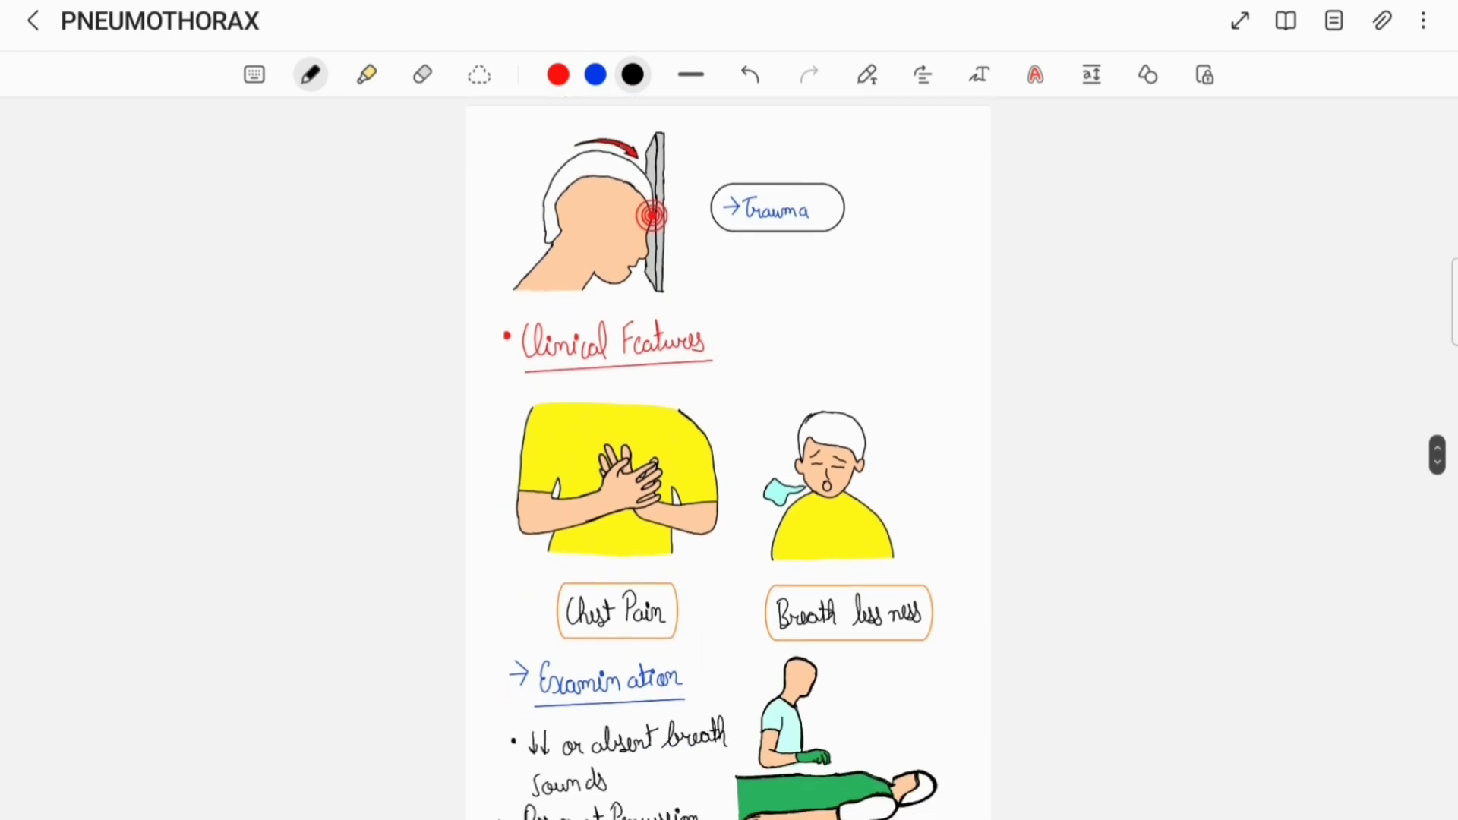
scroll(729, 456, down, 1)
scroll(729, 456, down, 1)
scroll(729, 456, down, 1)
scroll(729, 456, down, 1)
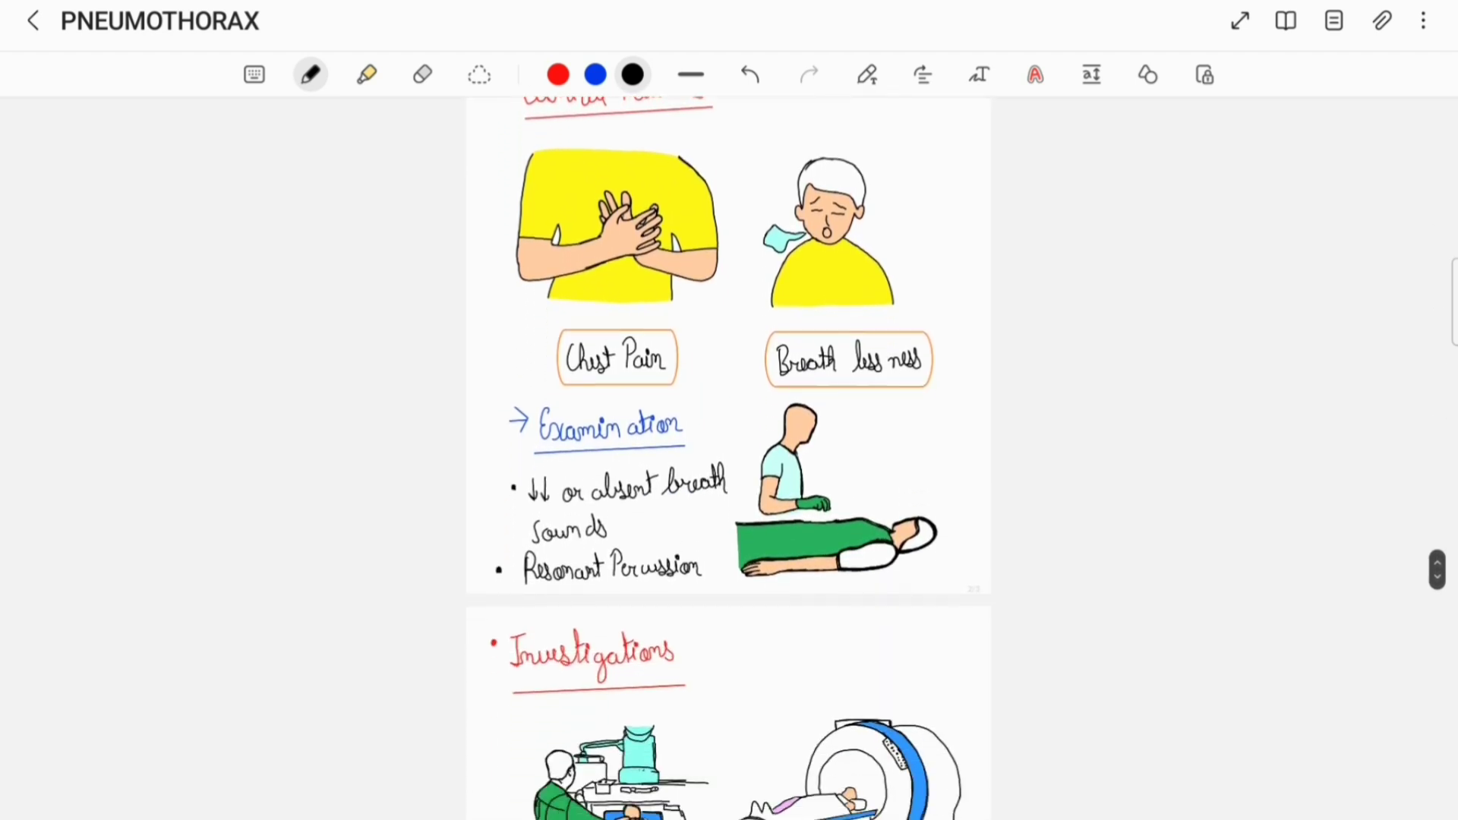
scroll(729, 456, down, 1)
scroll(729, 456, down, 1)
scroll(730, 457, down, 1)
scroll(729, 455, down, 1)
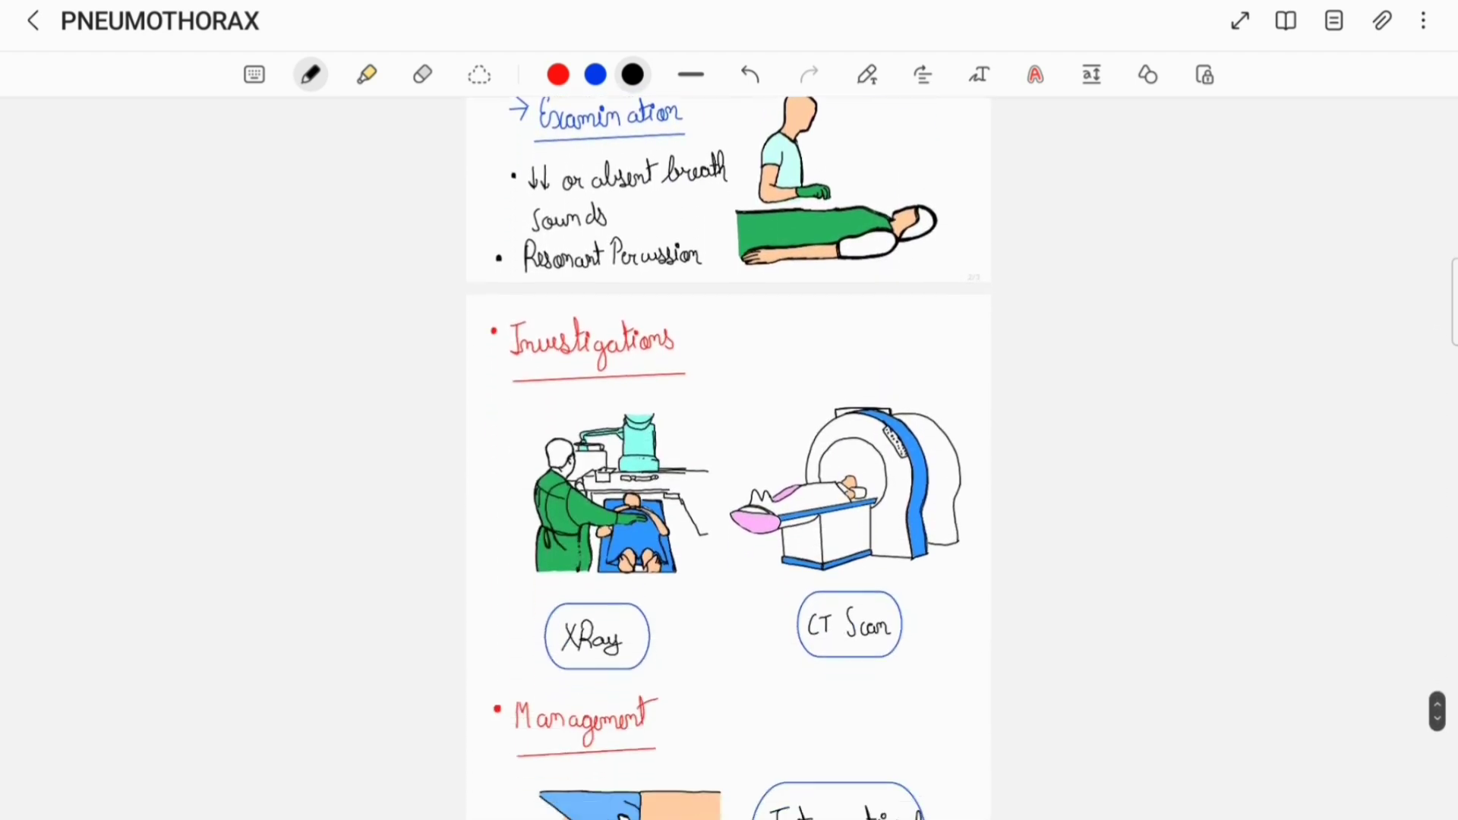
scroll(729, 455, down, 1)
scroll(729, 455, down, 1)
scroll(729, 457, down, 1)
scroll(729, 456, down, 1)
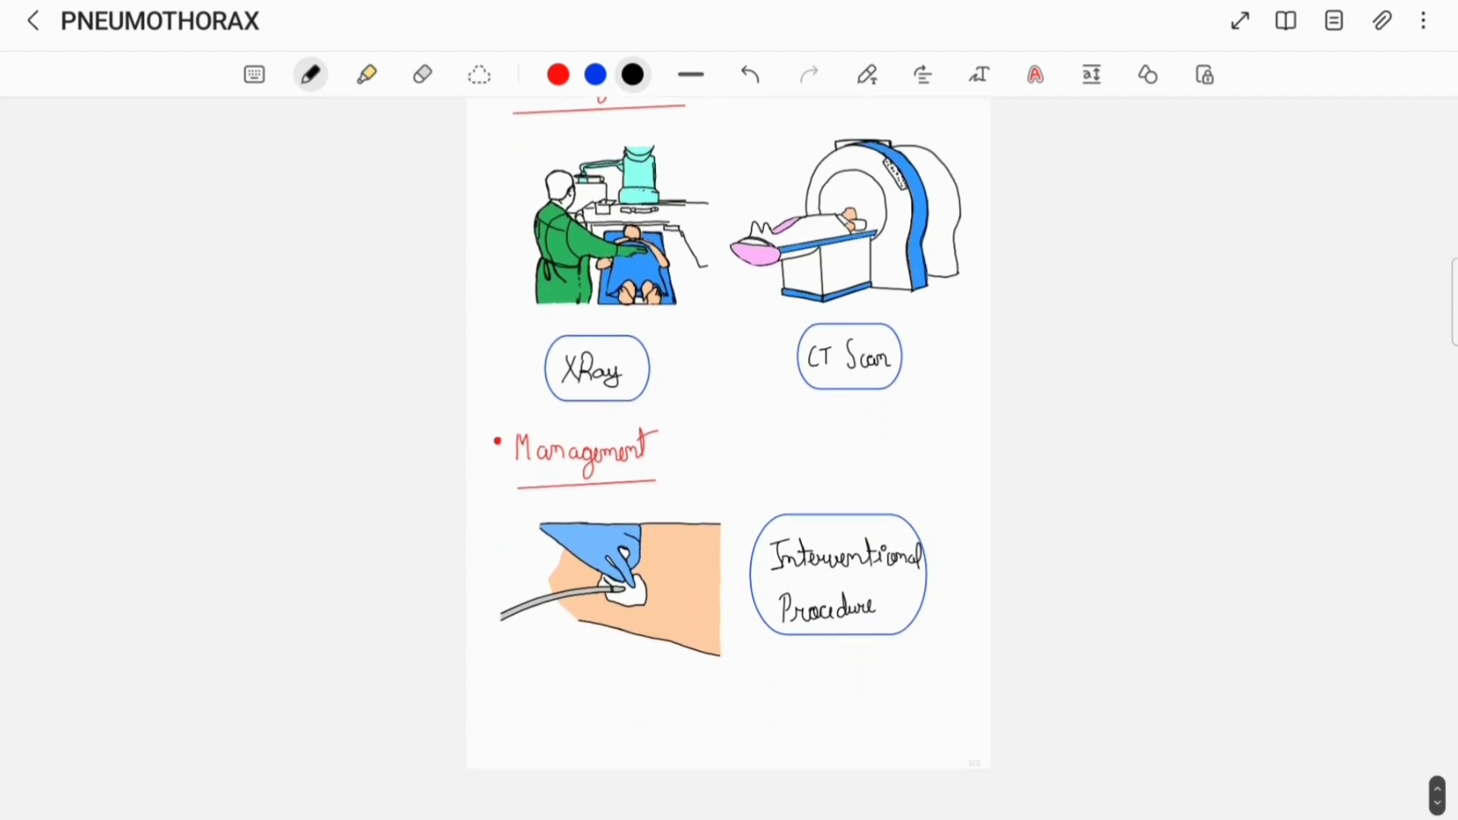